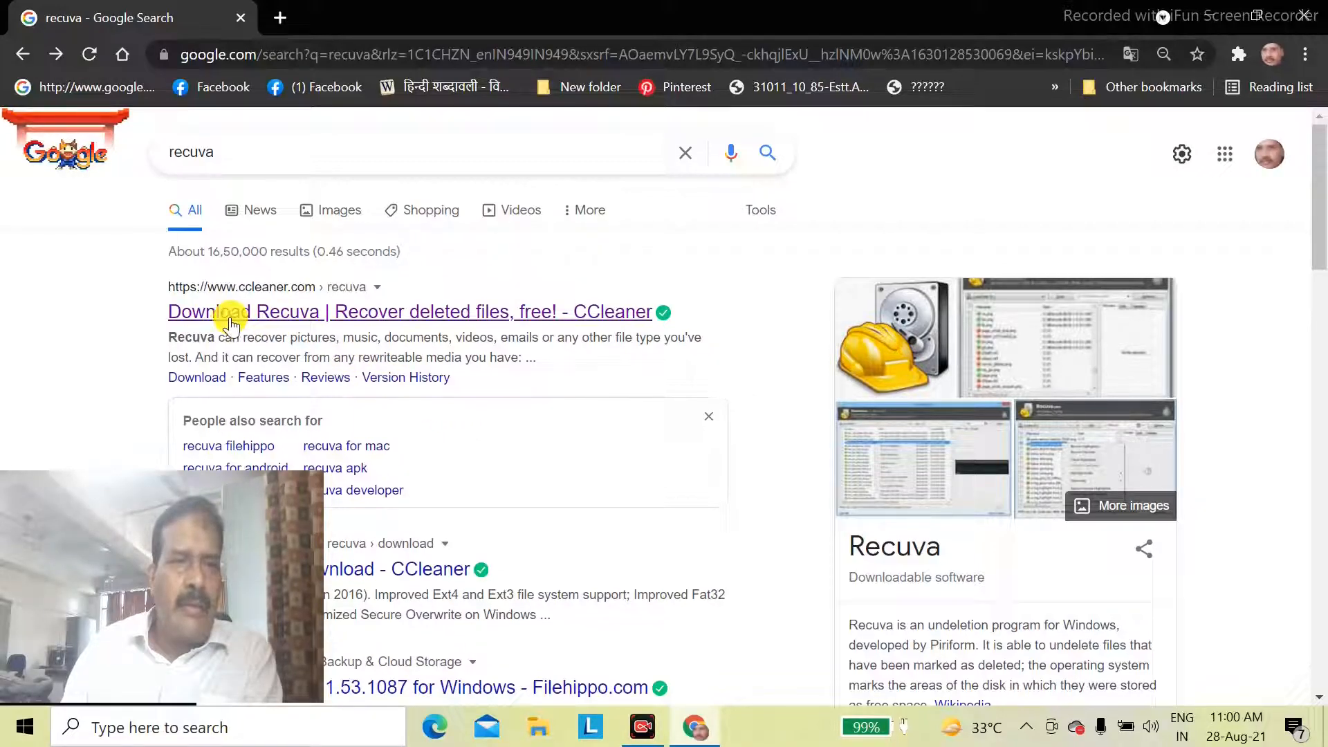
Download the free version of Recuva from the official CCleaner website.
left_click(301, 315)
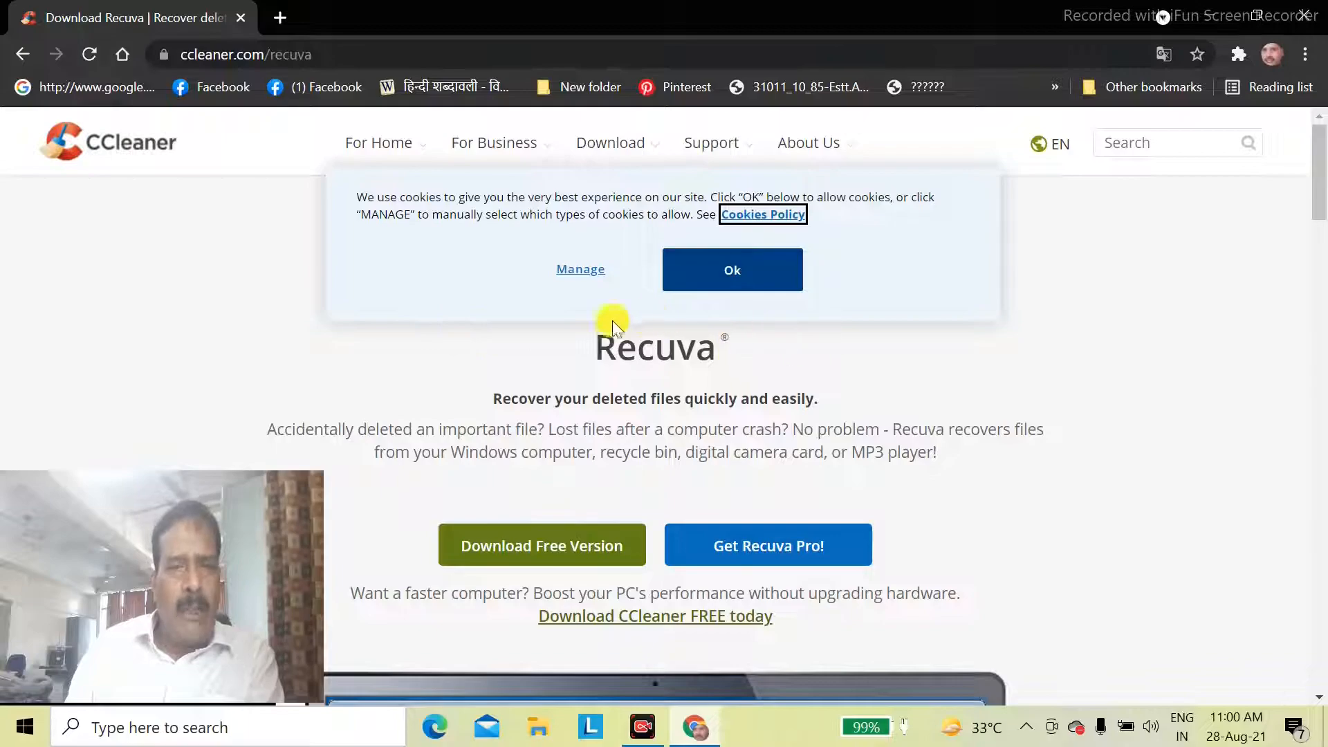
left_click(560, 555)
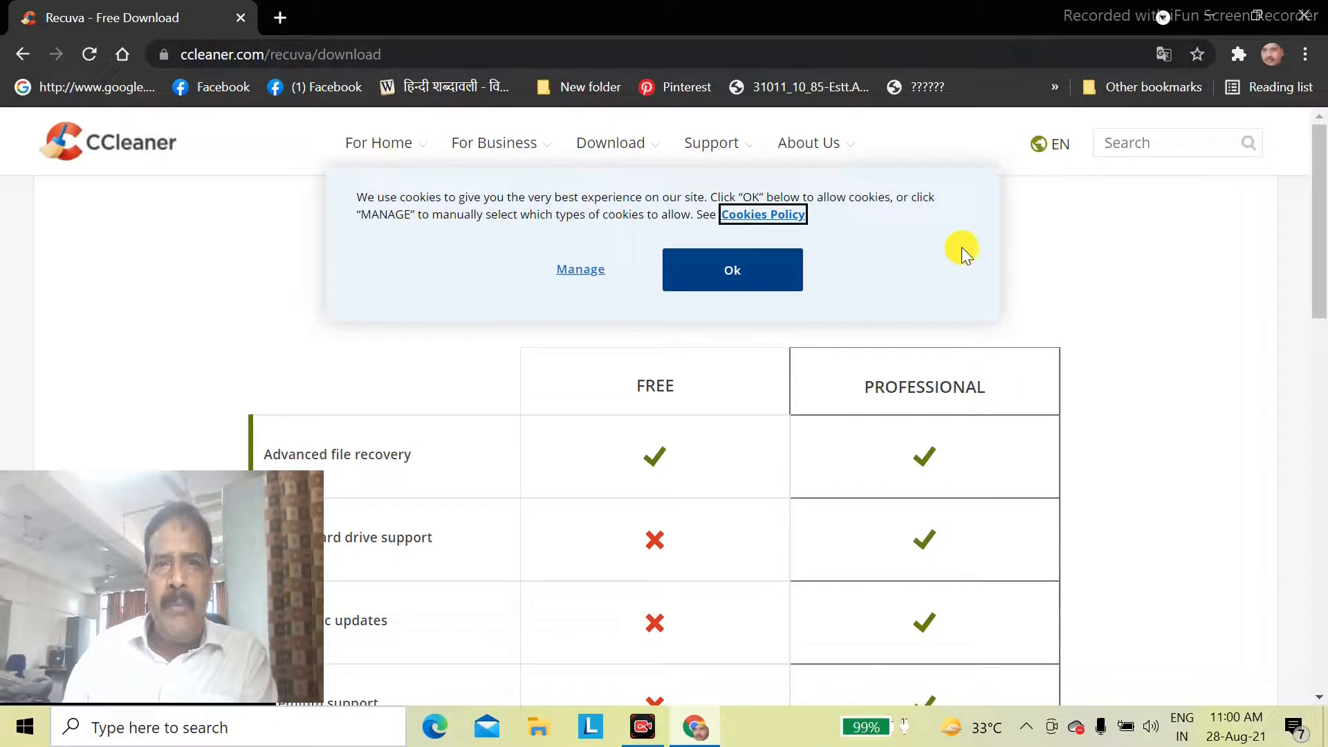
scroll(1126, 280, "down", 1)
scroll(1126, 280, "down", 2)
left_click_drag(236, 511, 1221, 404)
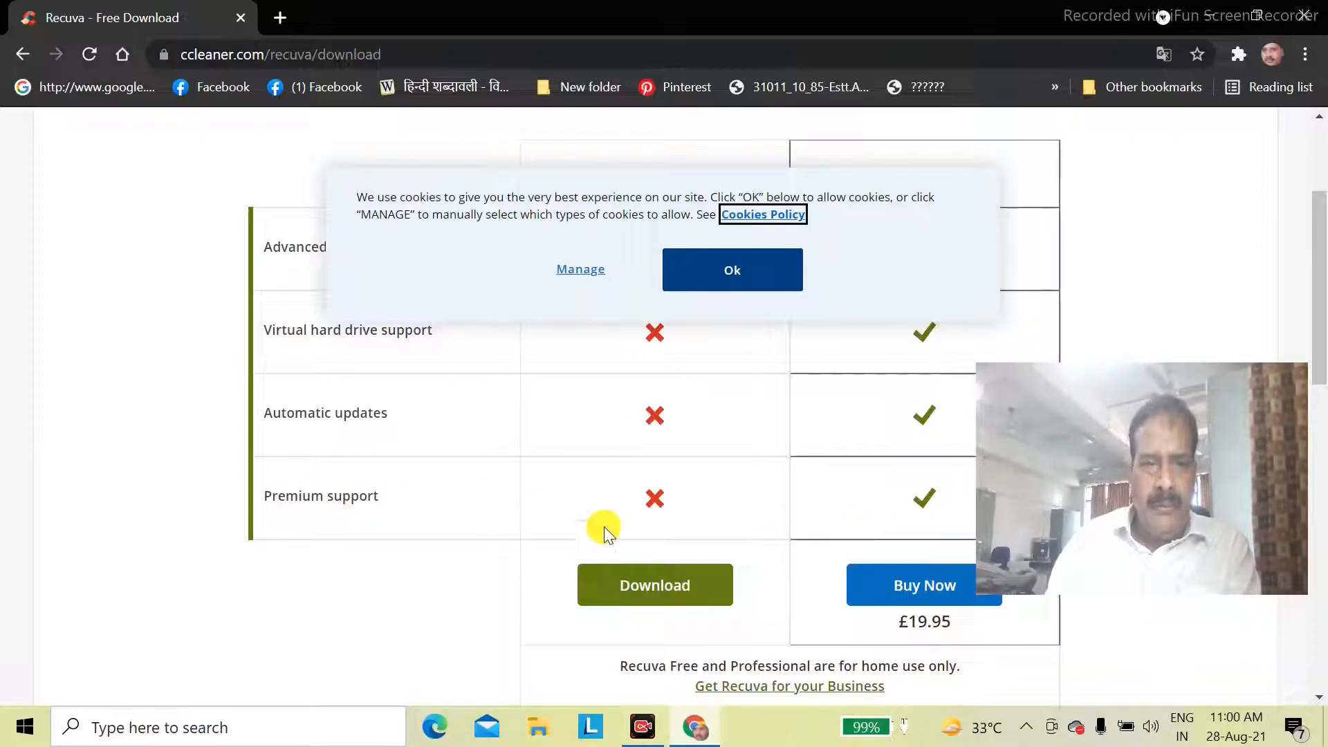
left_click(665, 588)
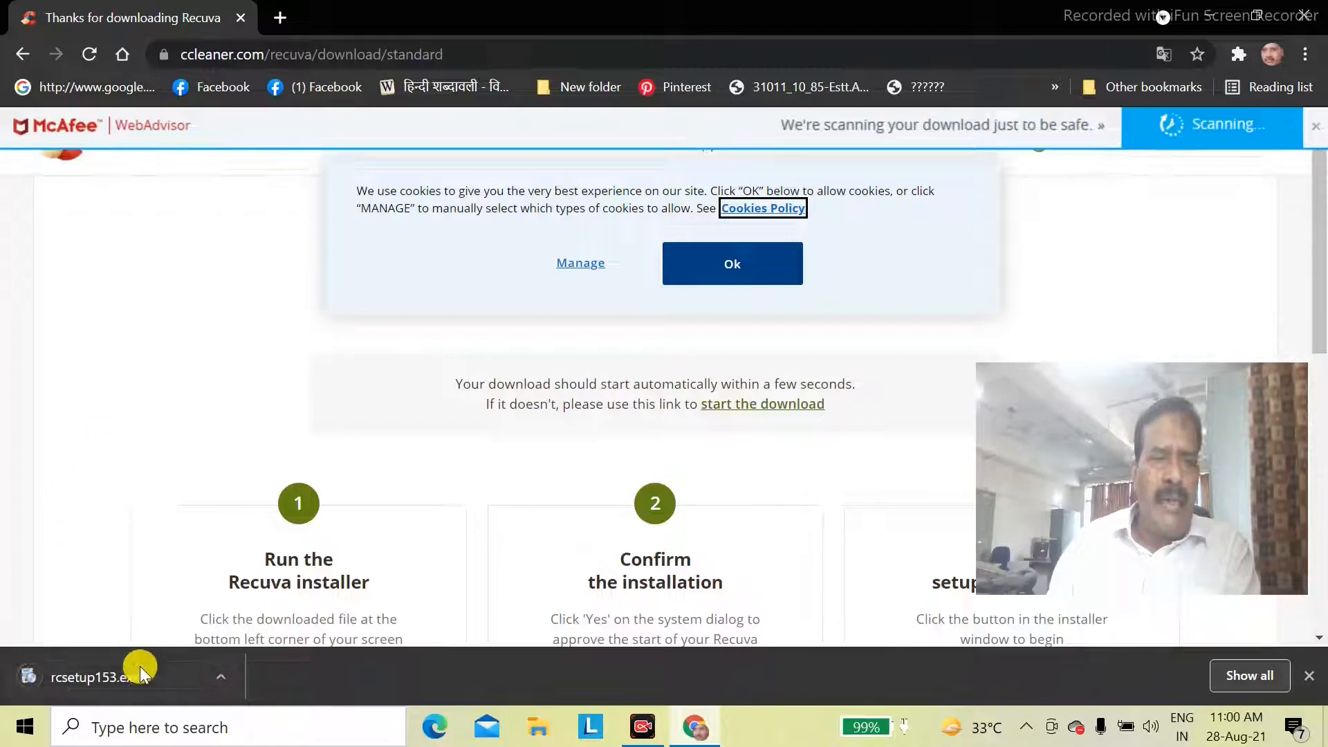
Run the downloaded rcsetup153 installer from the Downloads folder and install Recuva v1.53.
left_click(1203, 16)
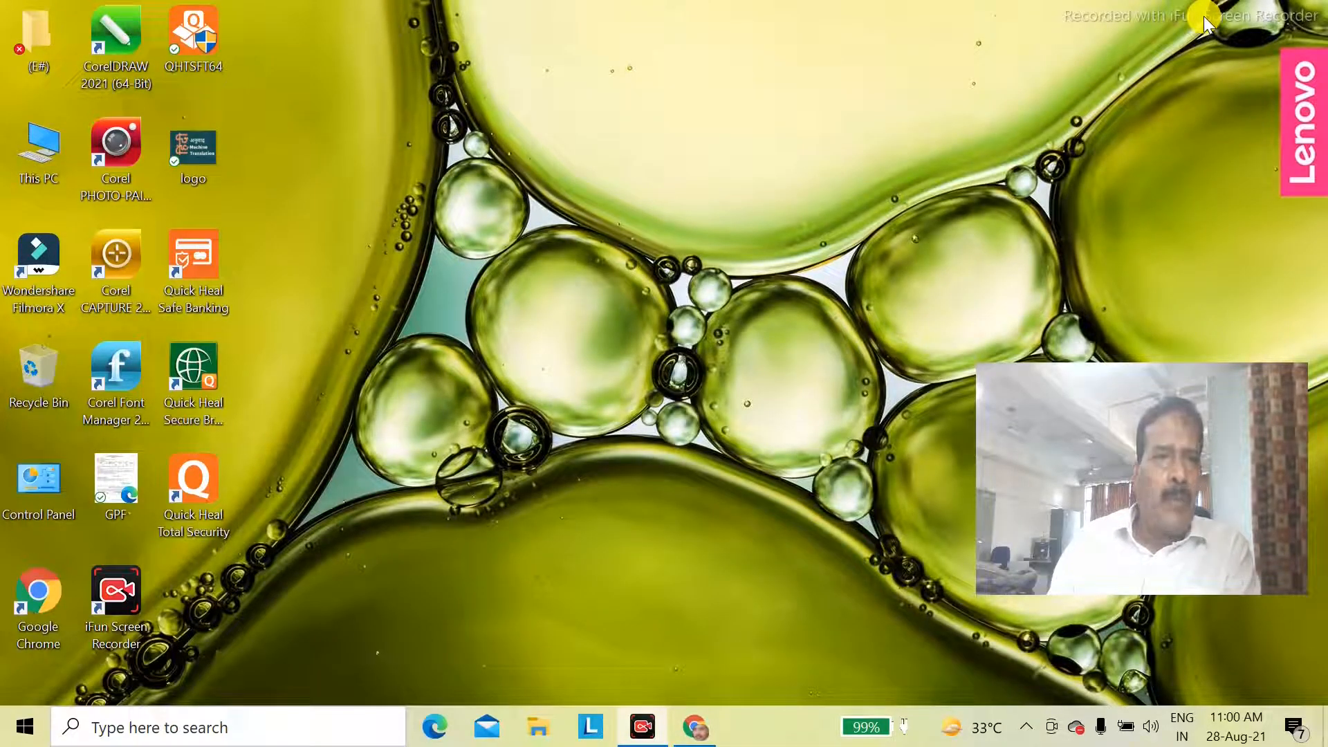
left_click(538, 726)
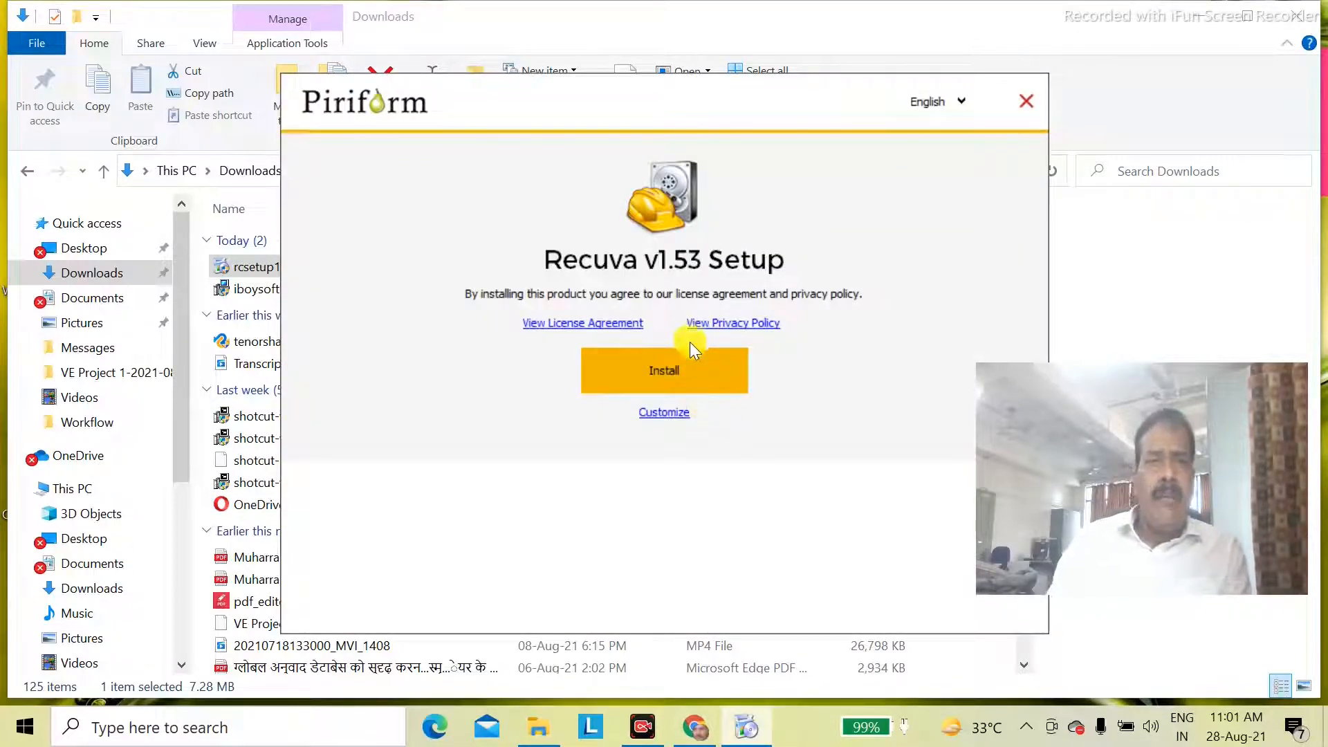
left_click(672, 372)
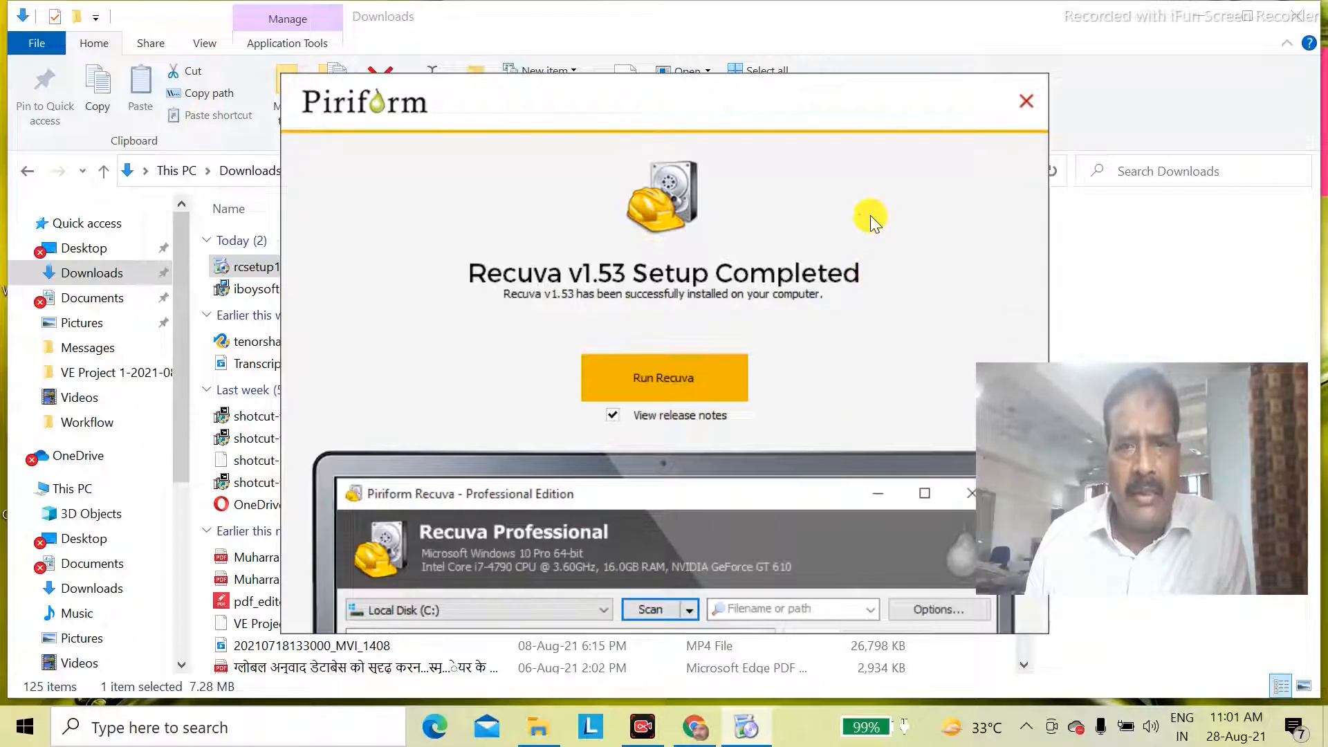
Finish the setup by running Recuva, and dismiss its wizard, main window and the release notes page.
left_click(658, 388)
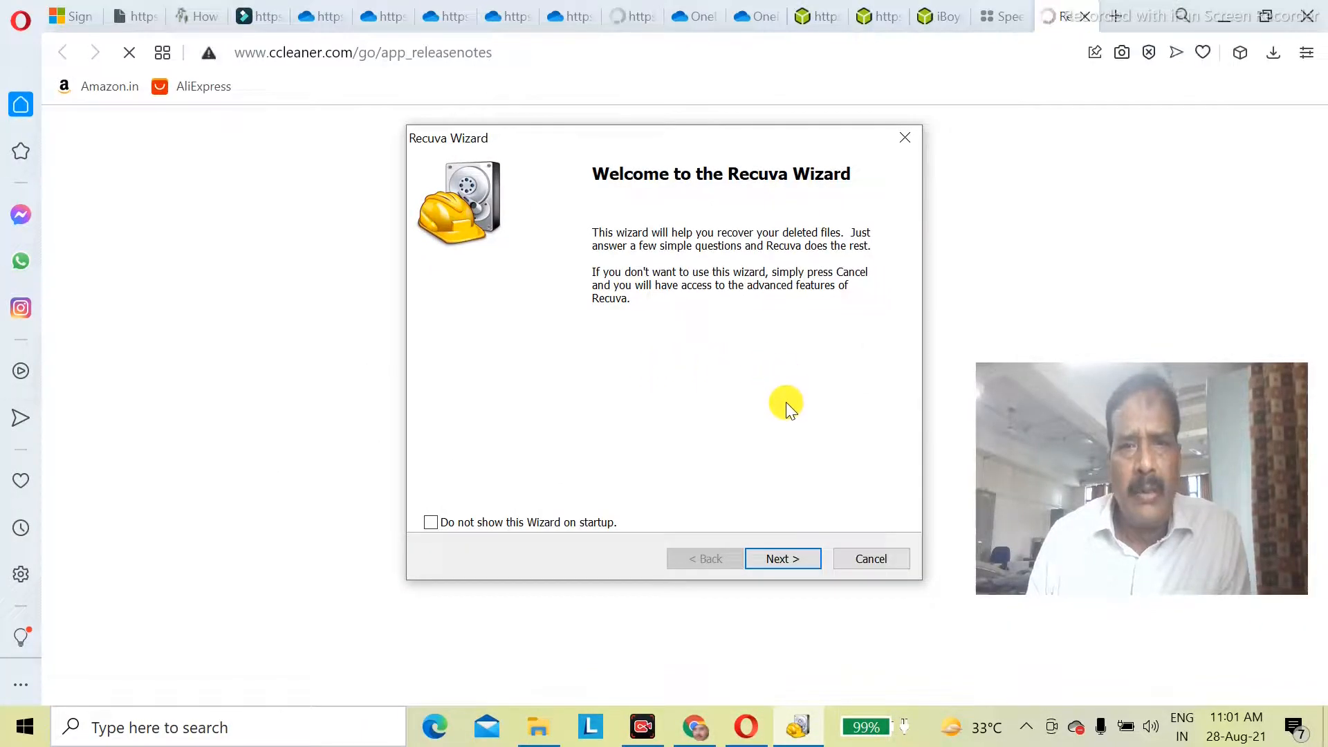
left_click(790, 558)
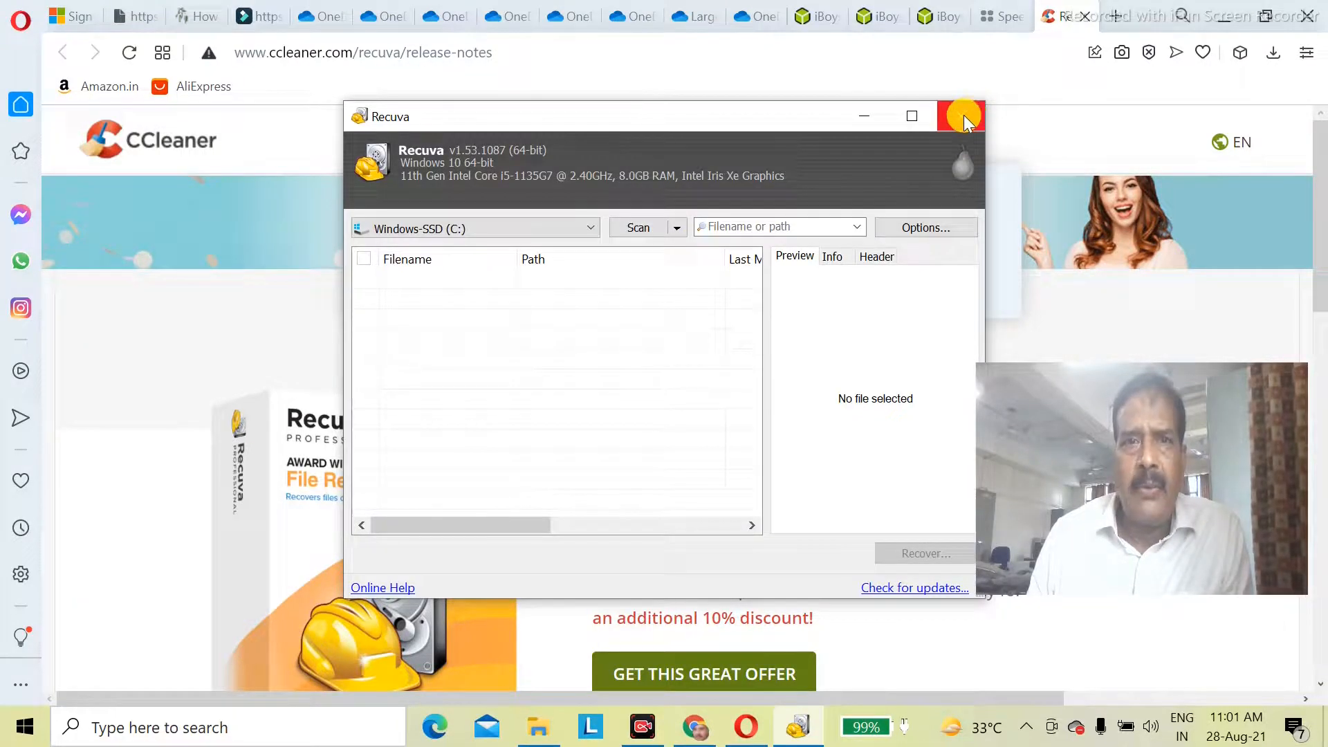
left_click(966, 115)
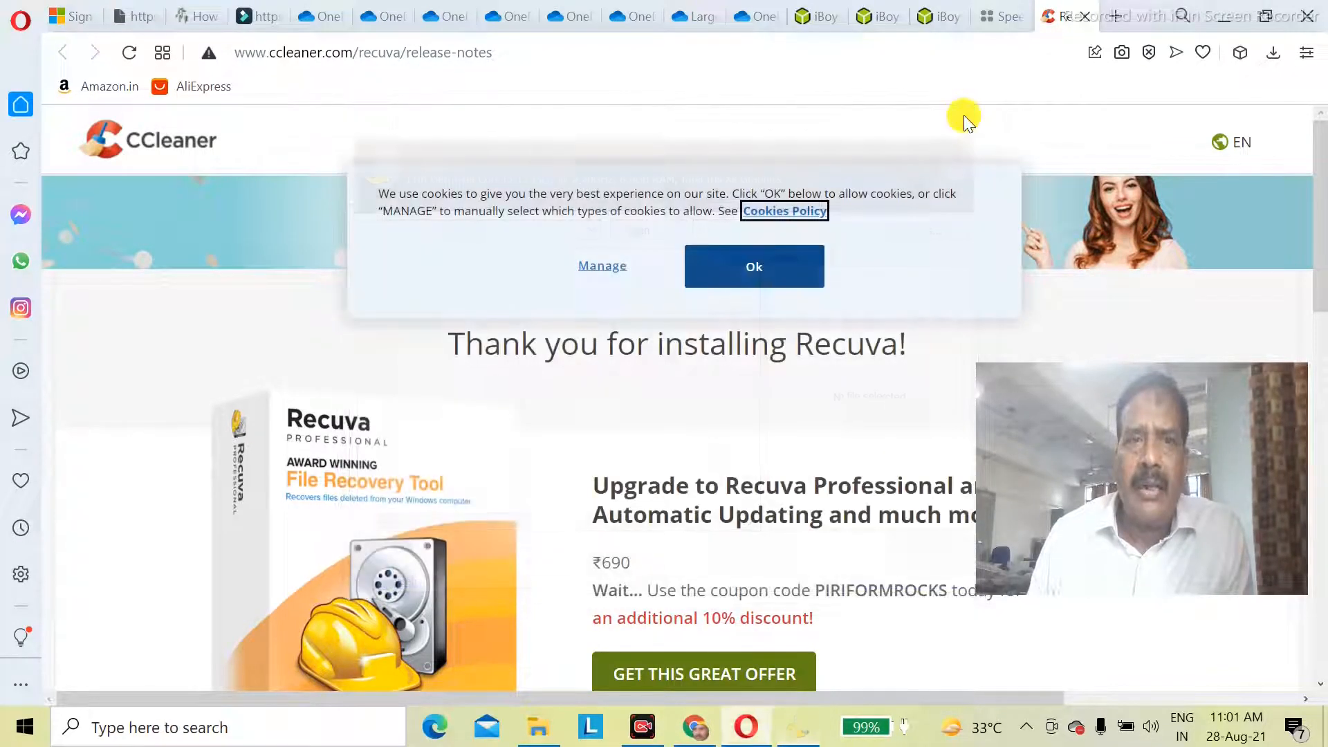
left_click(1212, 16)
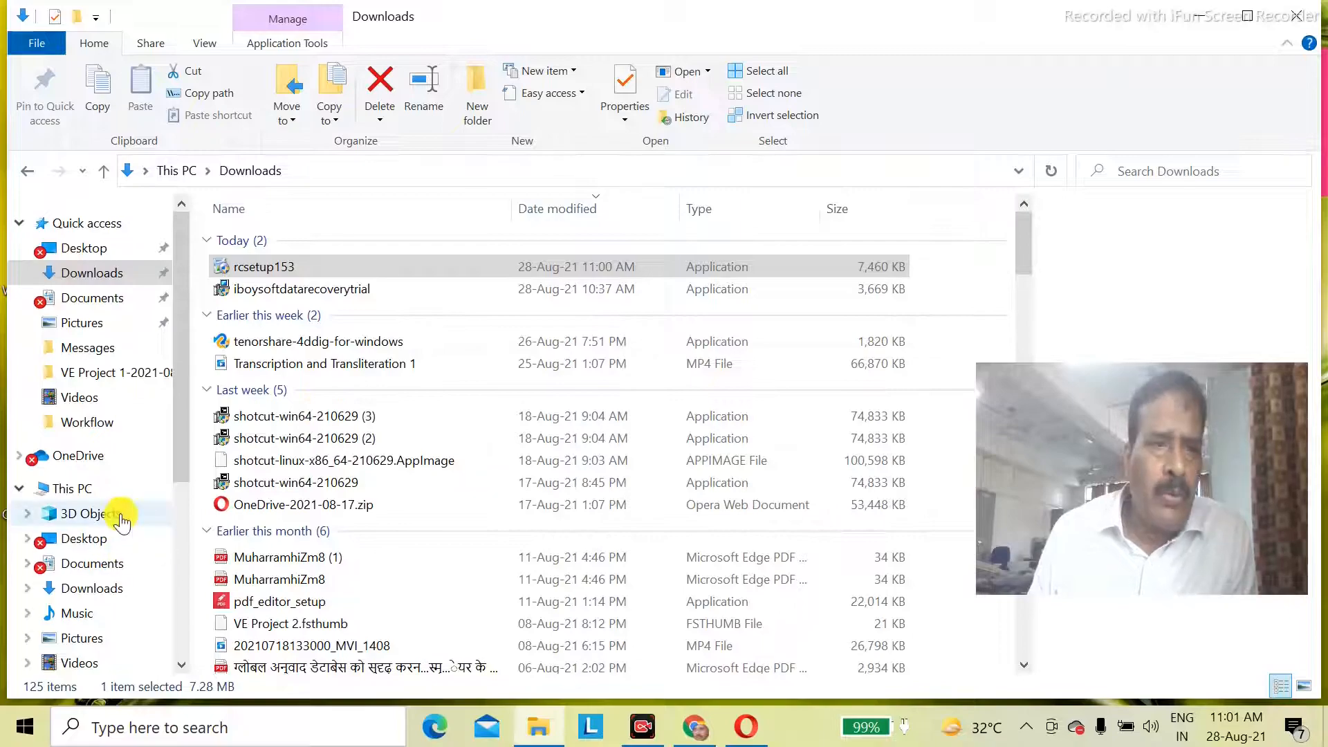
Permanently delete the thumb PNG file from USB Drive (E:) and close the file window.
scroll(110, 505, "down", 2)
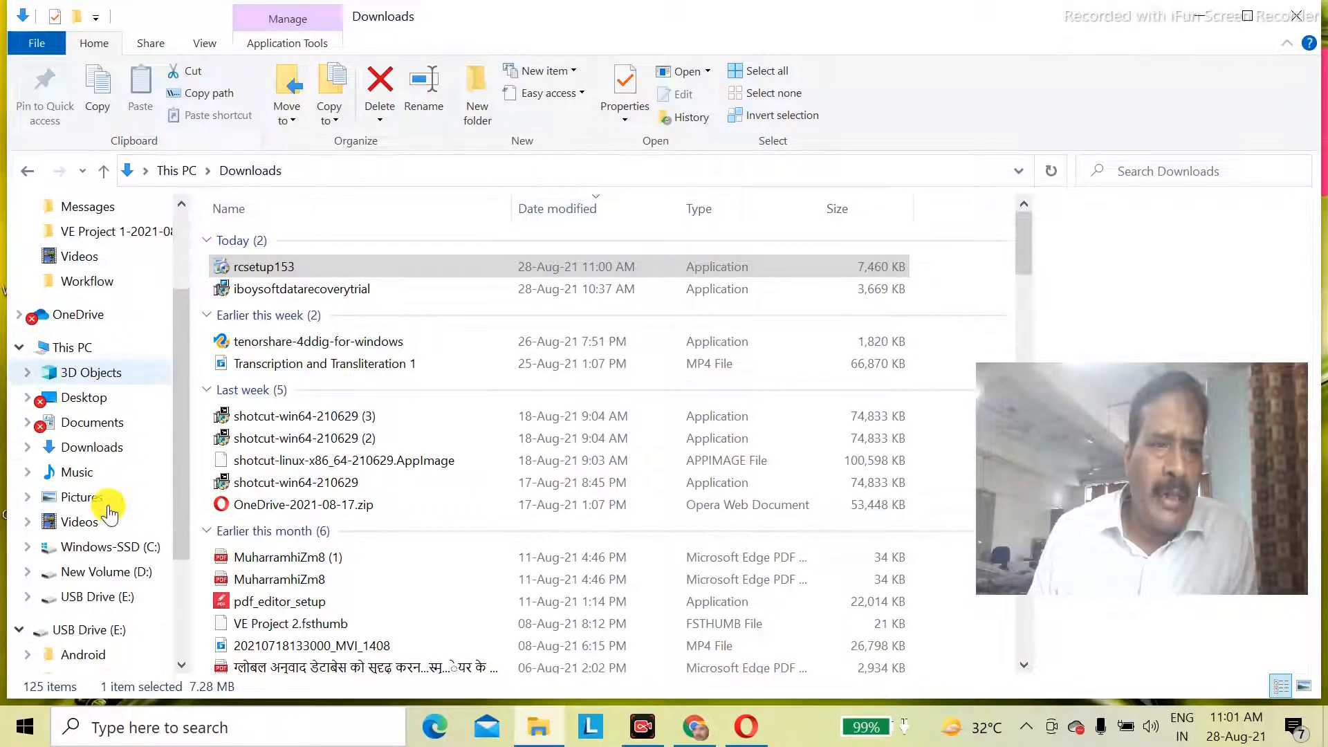
left_click(104, 597)
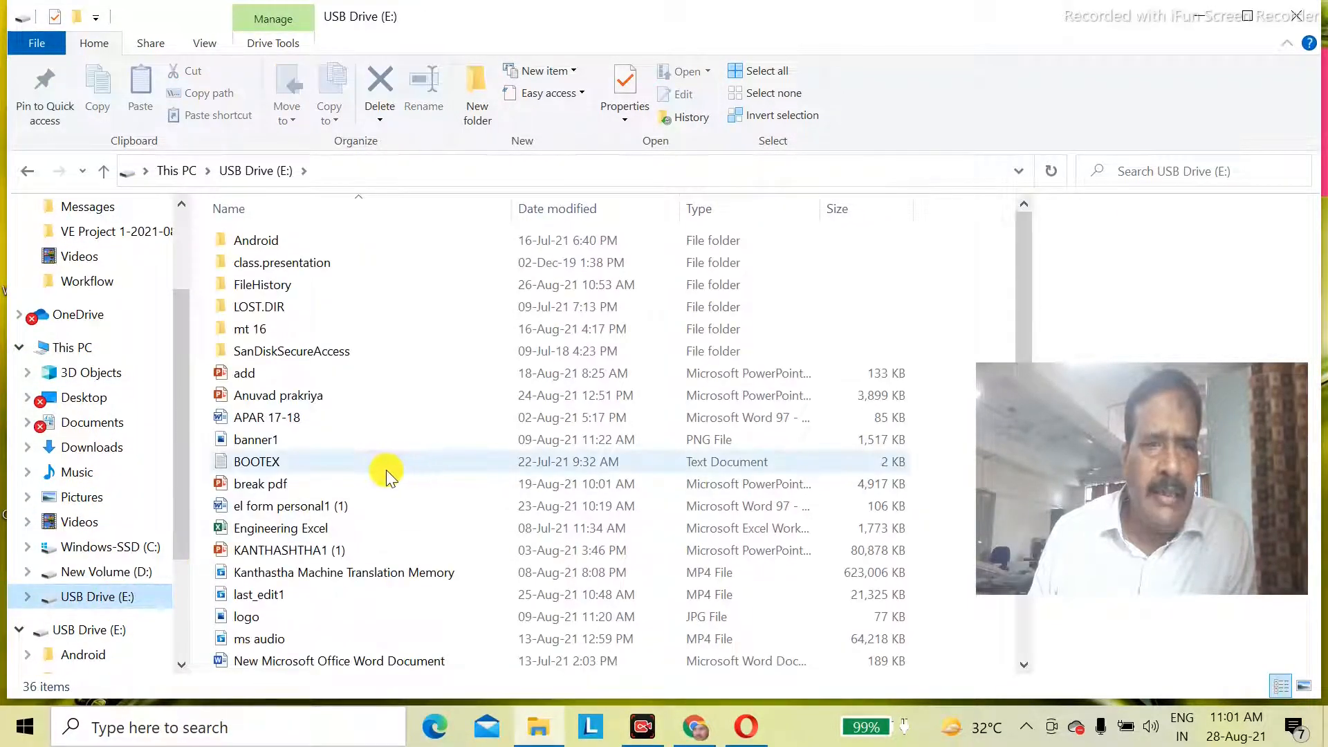
scroll(388, 470, "down", 5)
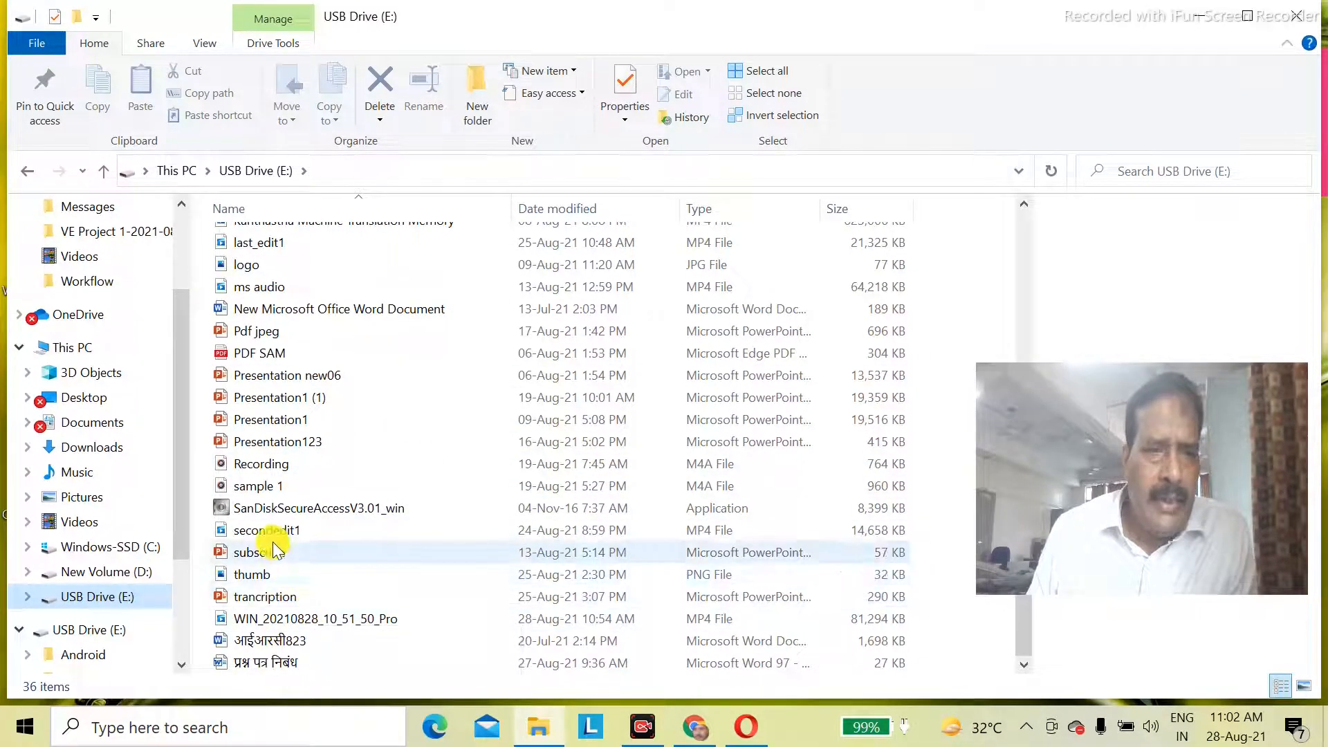
left_click(266, 579)
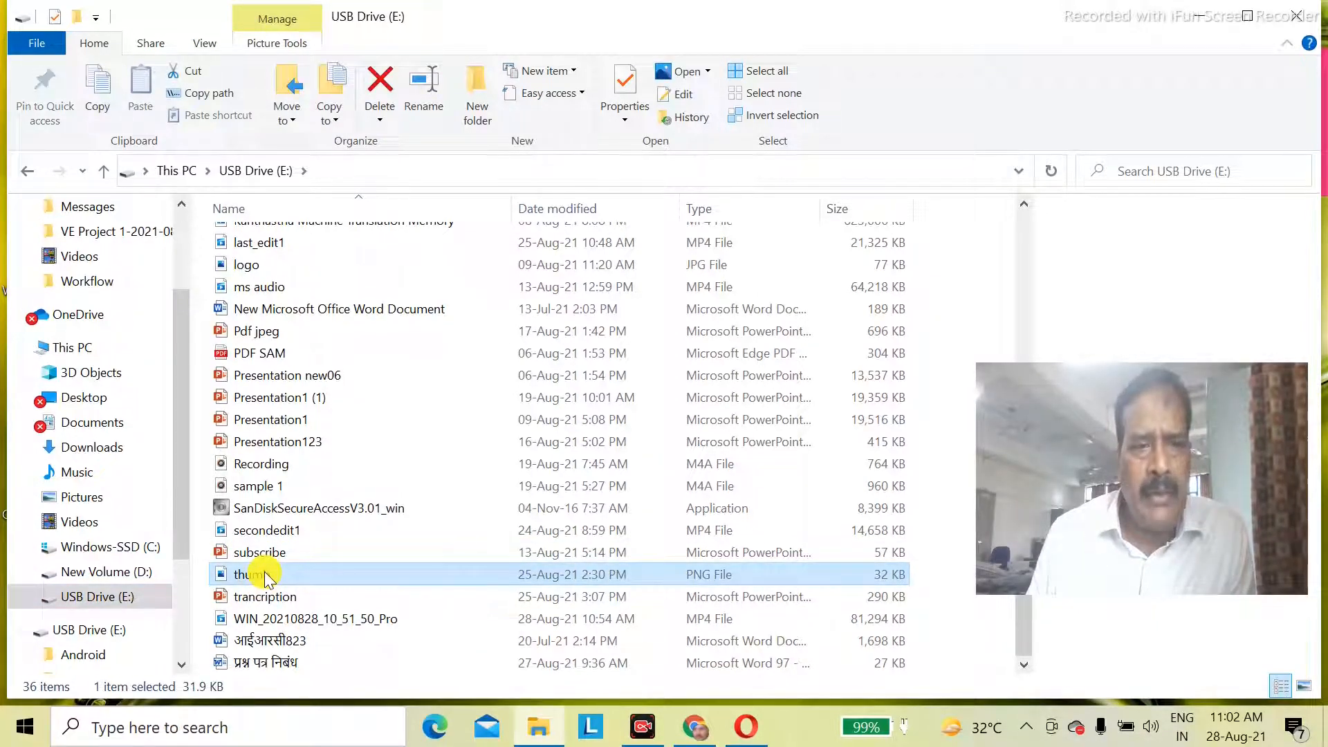
left_click(263, 575)
left_click_drag(1163, 421, 1239, 67)
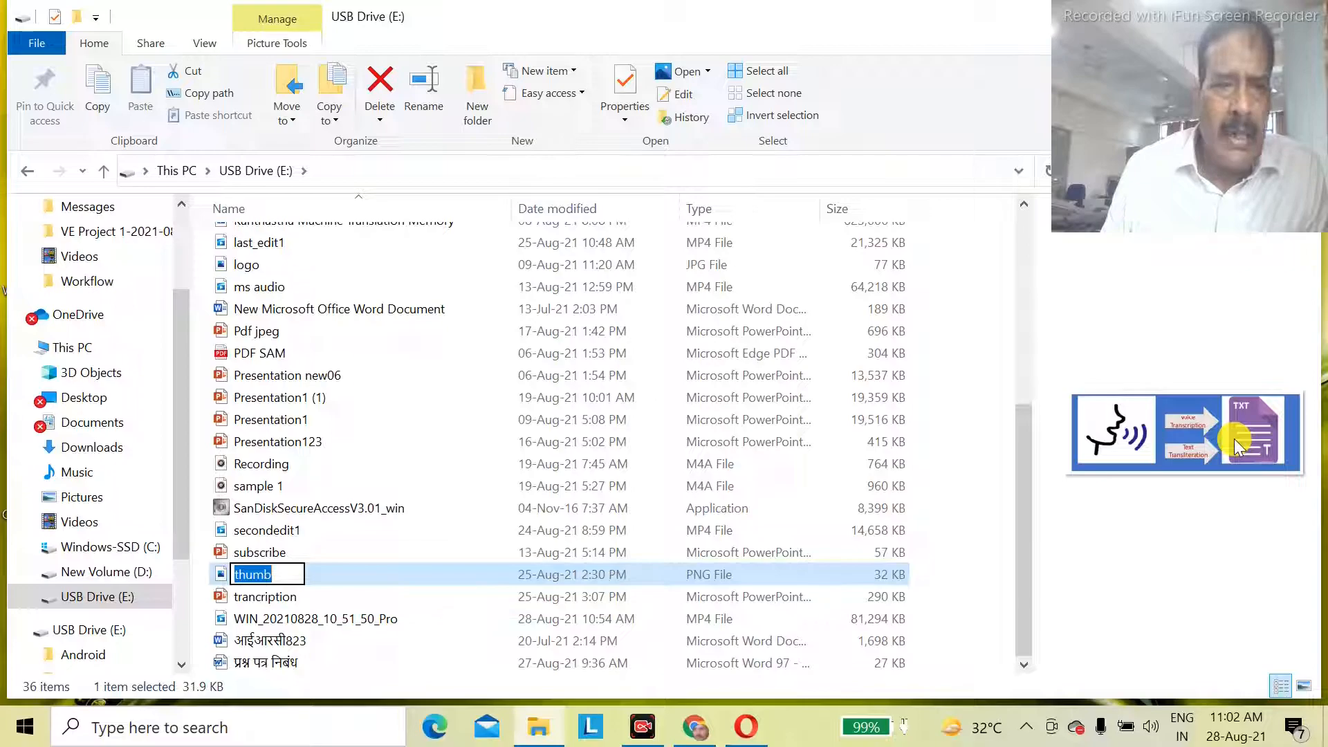
left_click(441, 567)
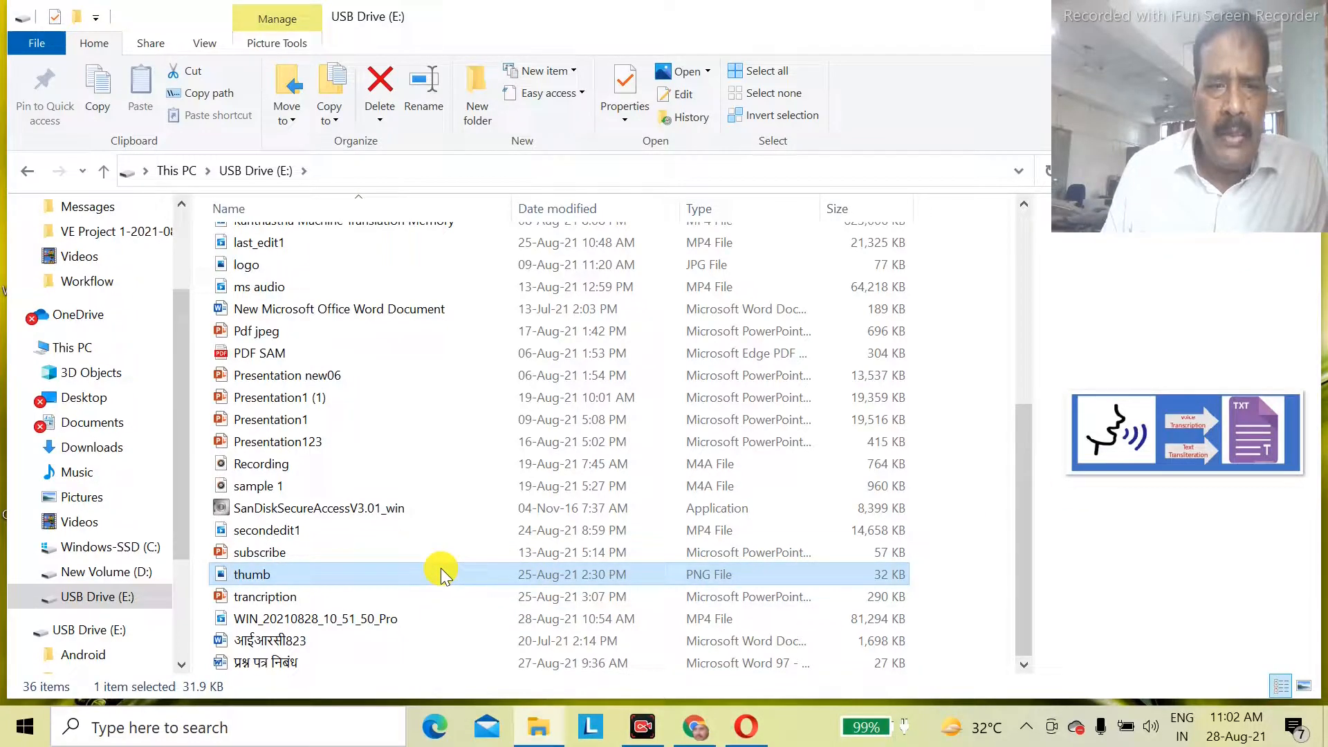
right_click(441, 567)
left_click(527, 508)
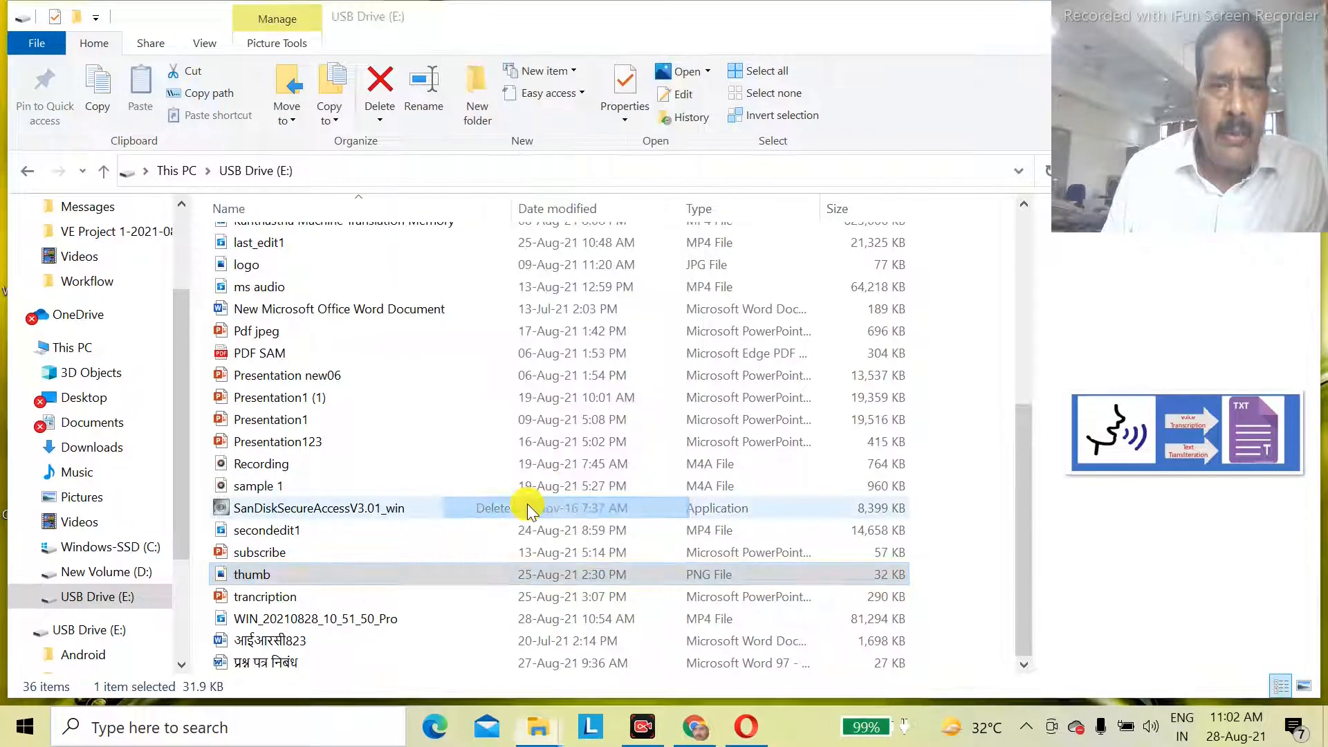
left_click(743, 432)
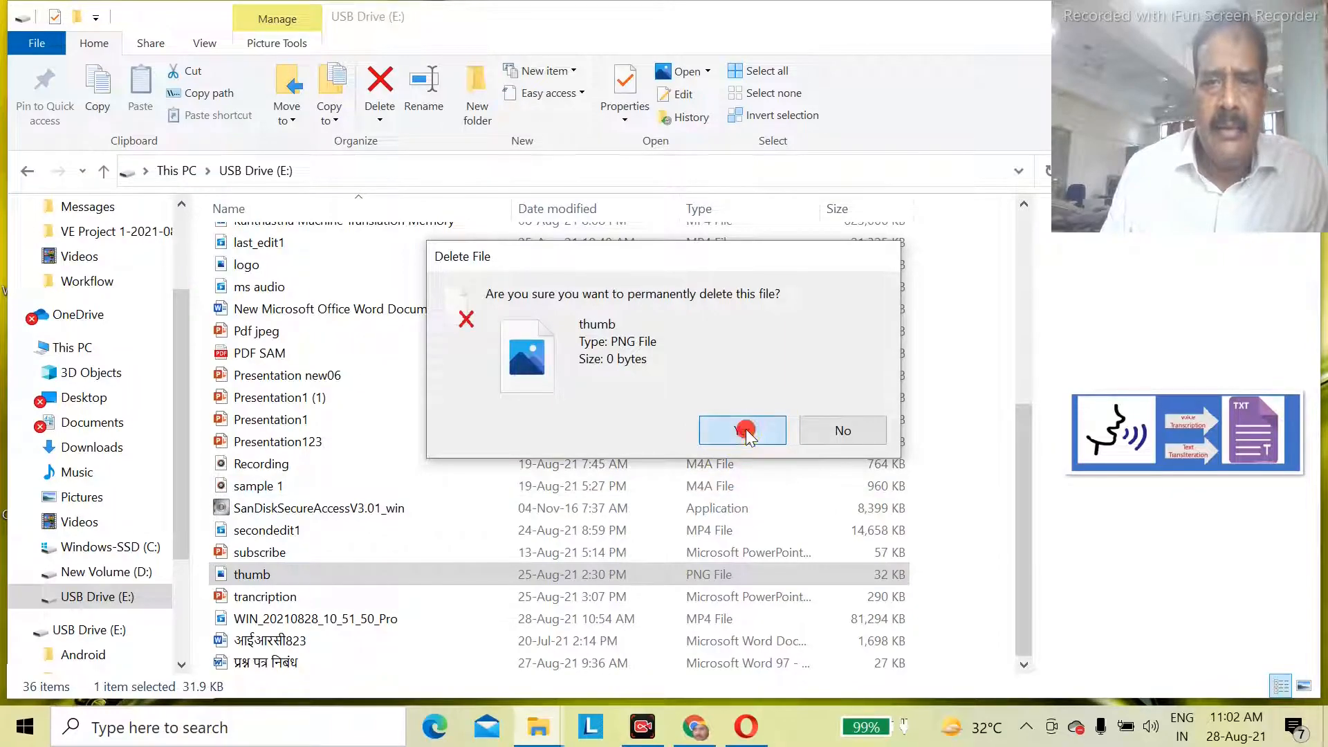
left_click_drag(1166, 47, 1170, 361)
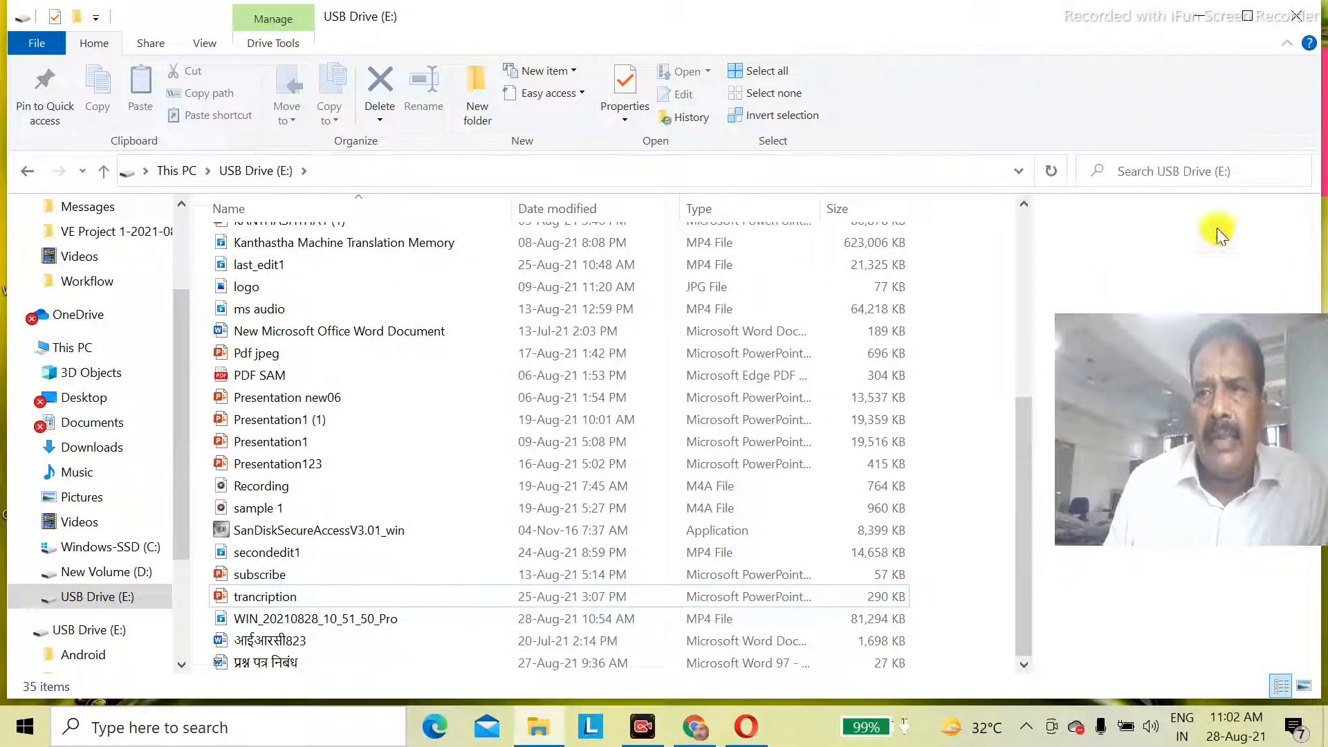
left_click(1294, 21)
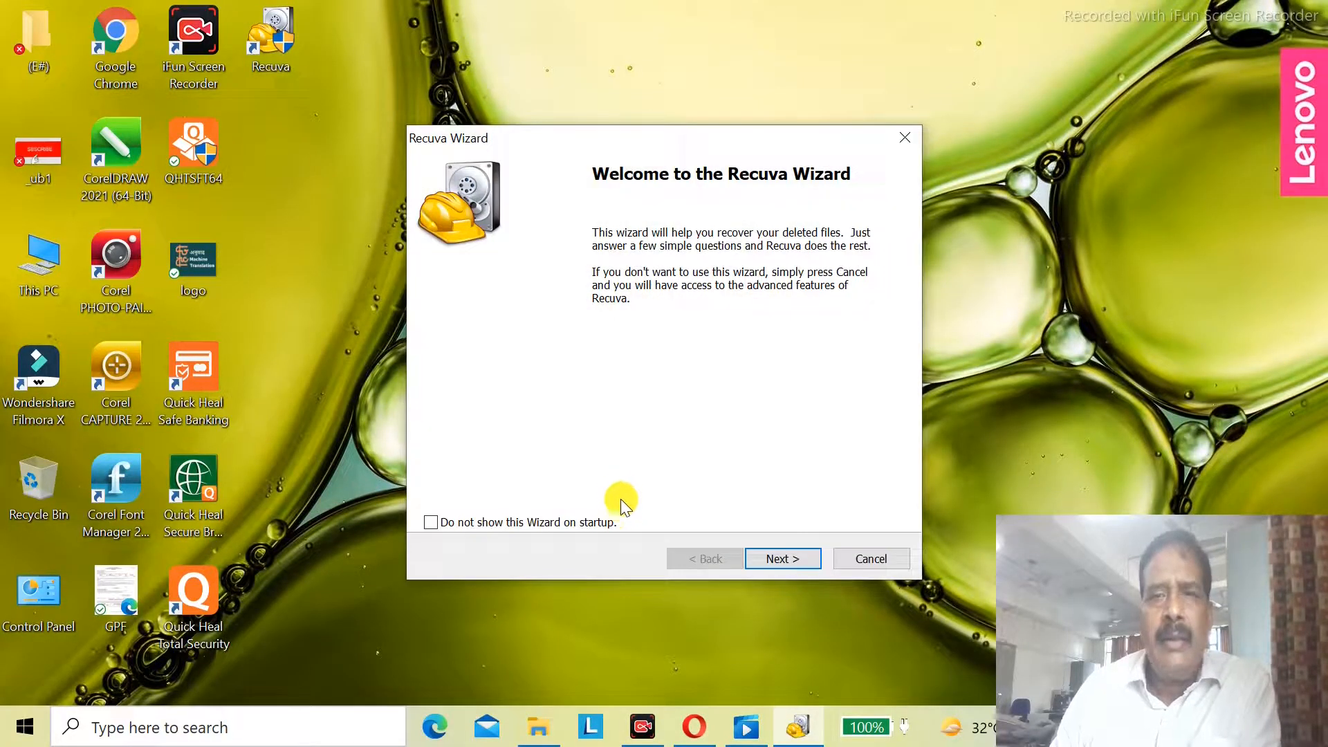
Set the file type to recover in the Recuva Wizard to Pictures.
left_click(786, 561)
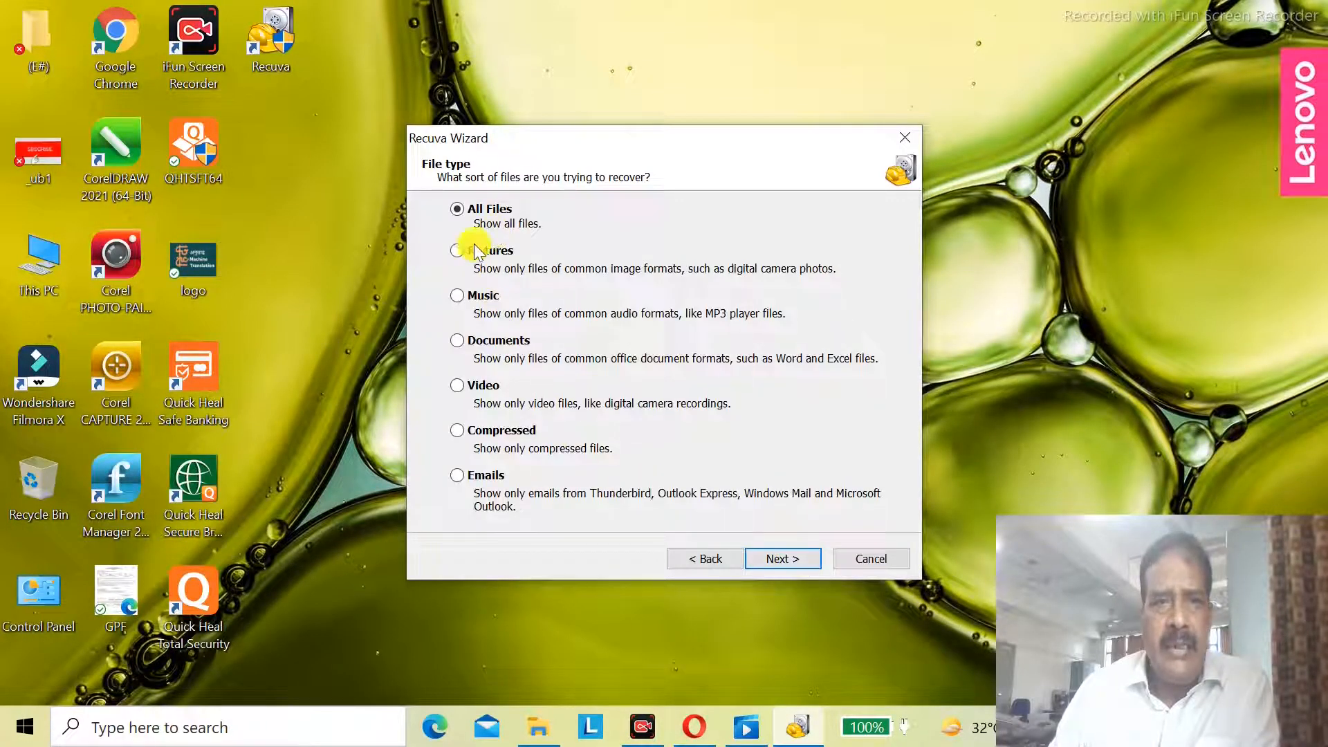
left_click(455, 254)
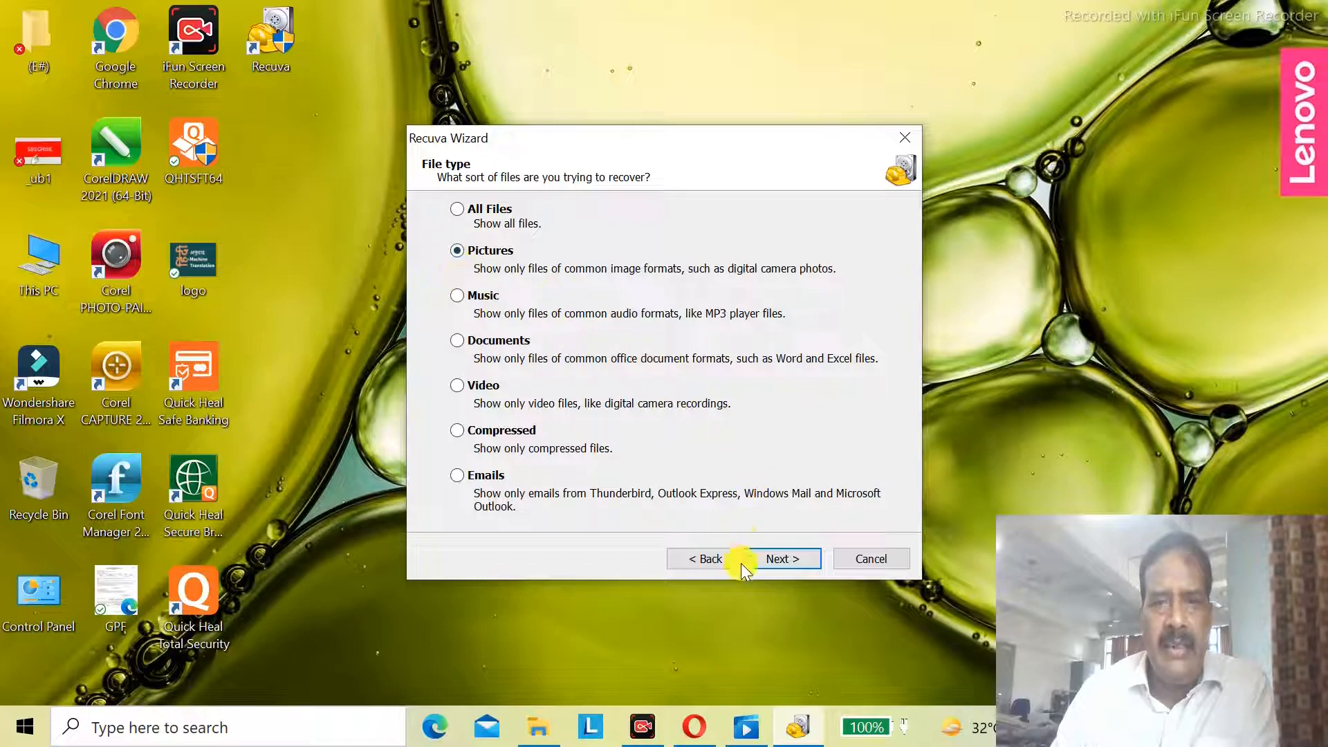
left_click(786, 558)
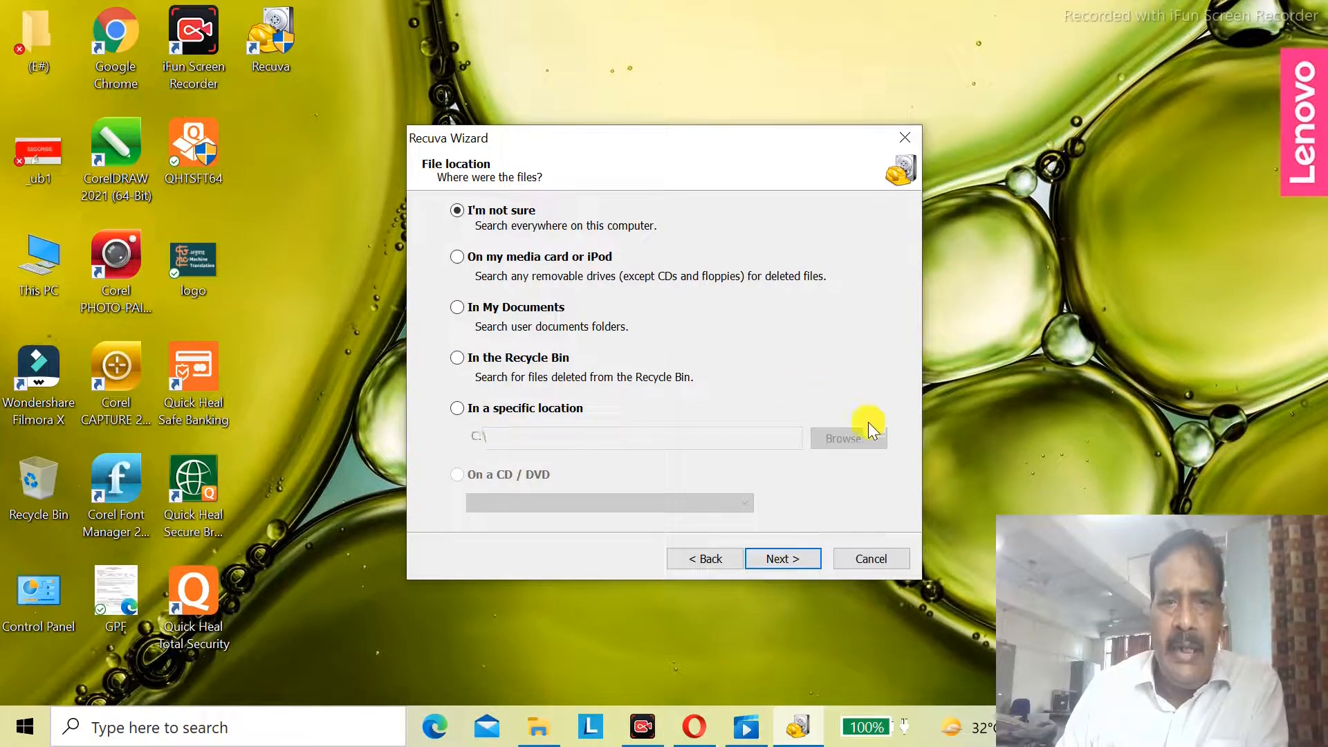
Set the file location to a specific location and choose USB Drive (E:) as the place to search.
left_click(453, 409)
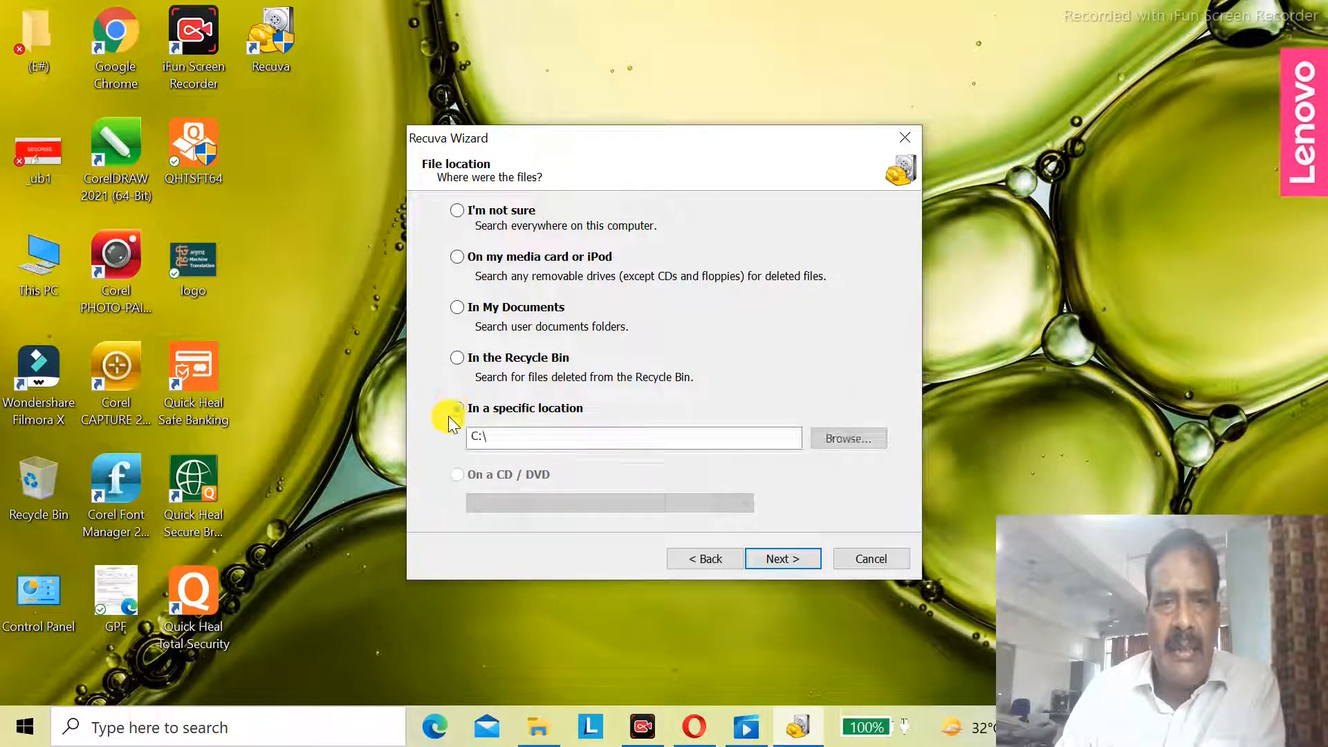
left_click(849, 439)
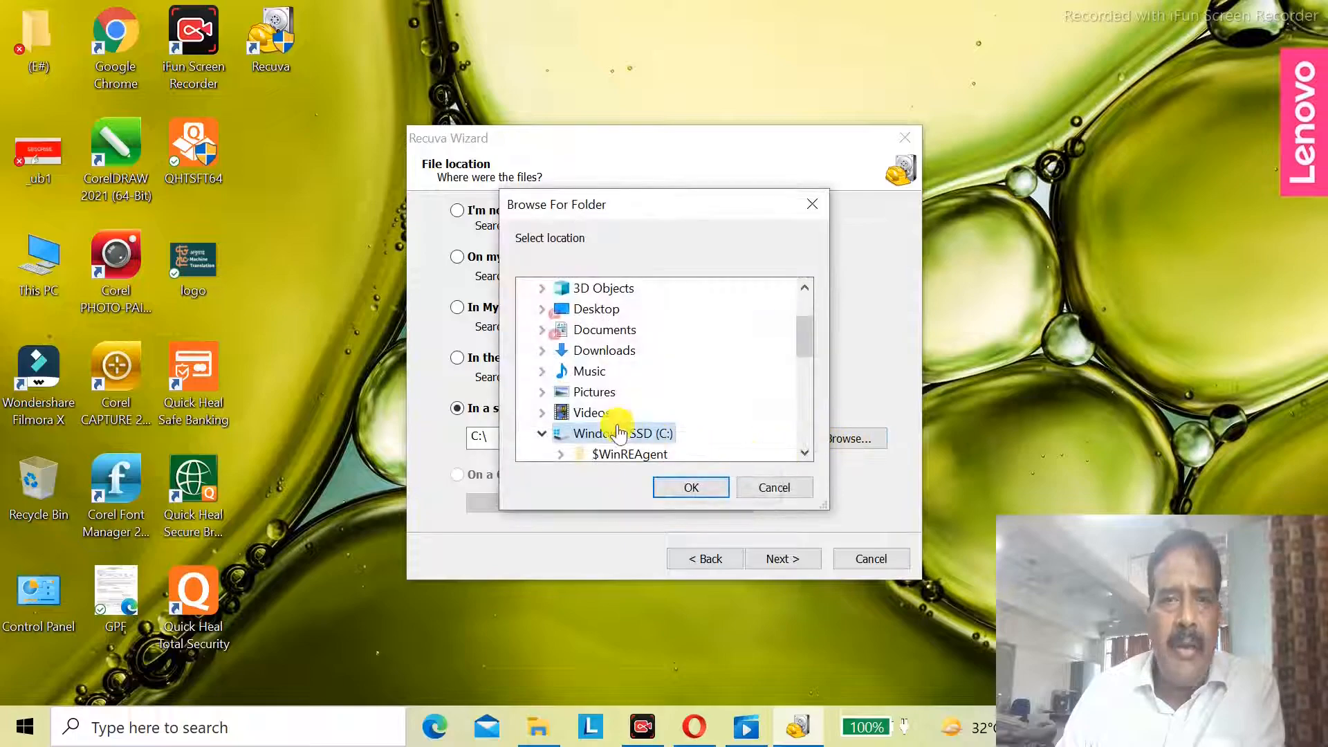
scroll(618, 373, "down", 5)
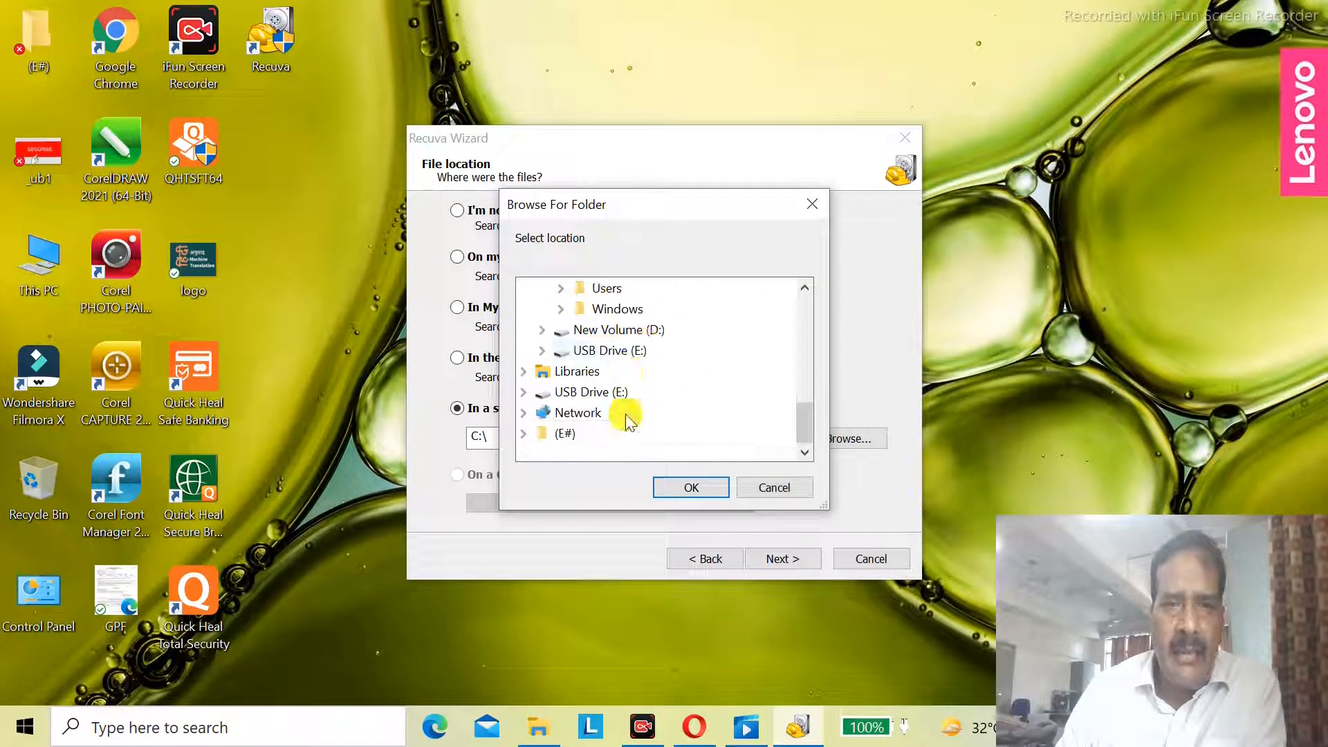
double_click(606, 391)
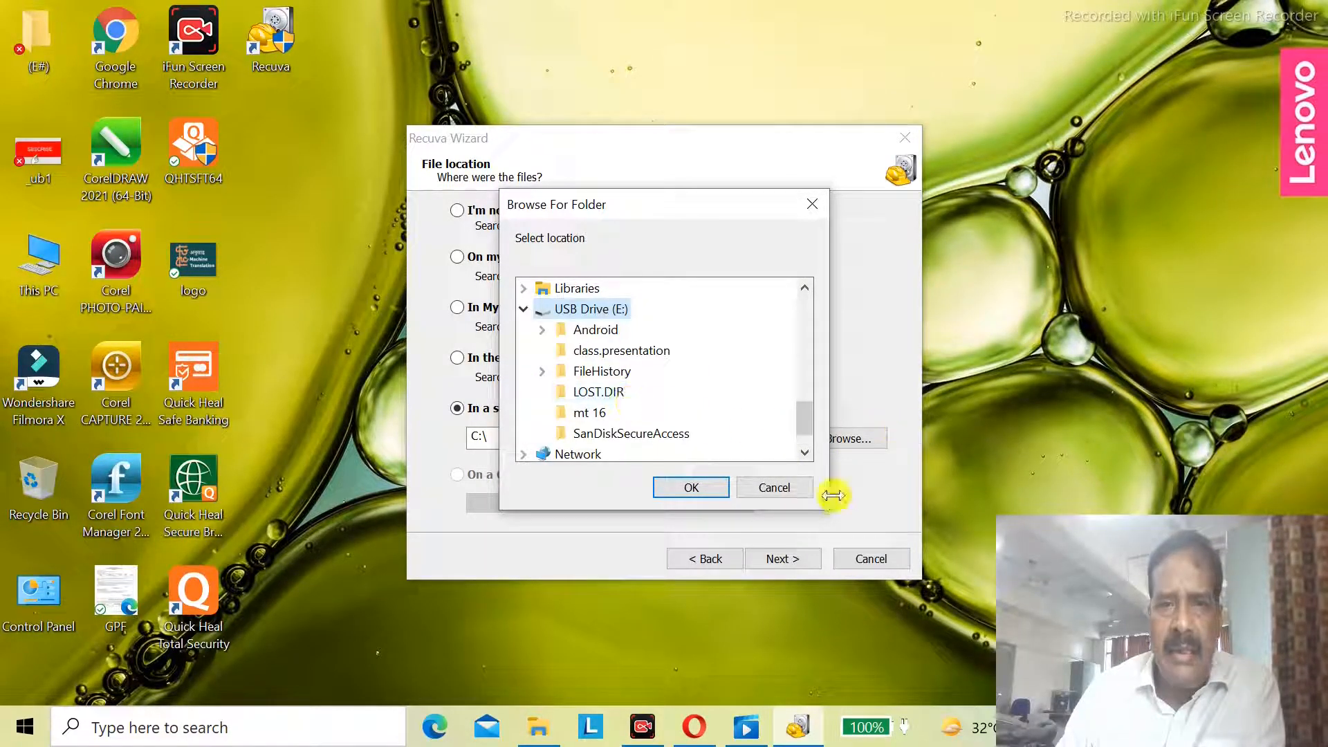
left_click(690, 487)
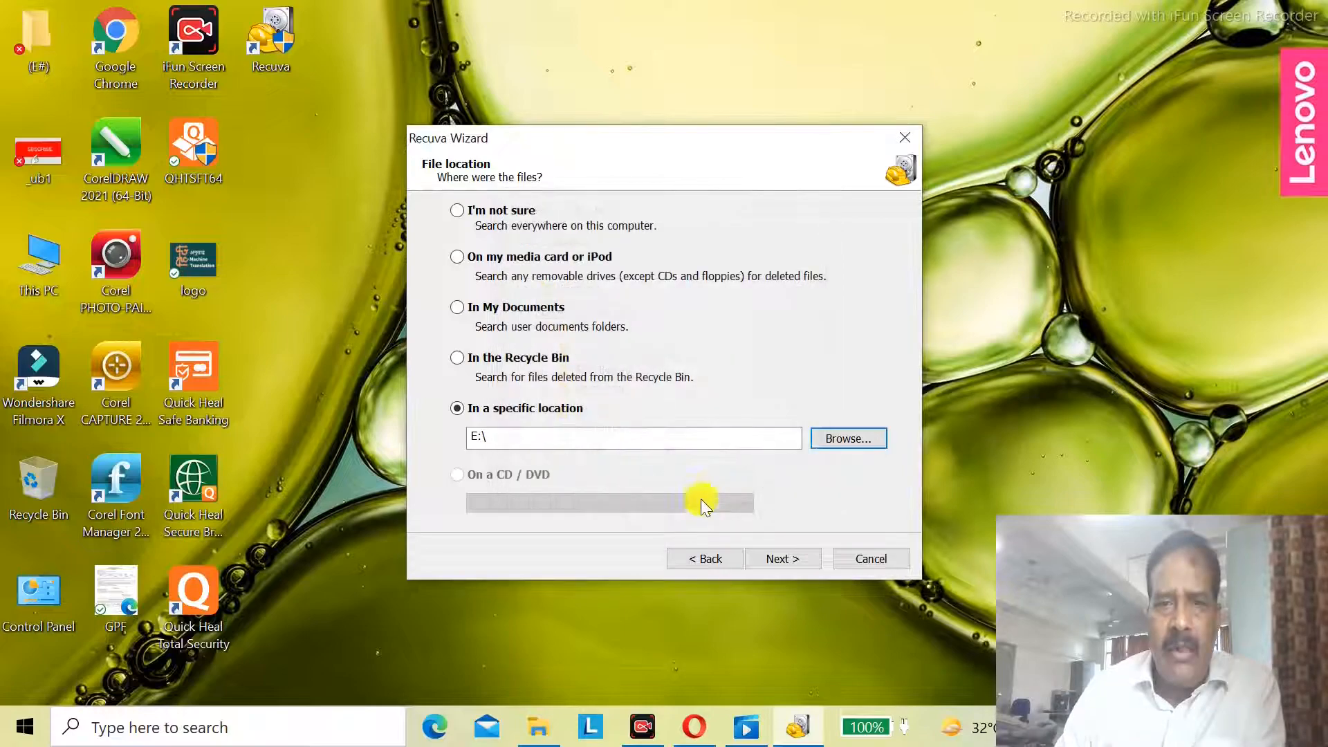
Enable Deep Scan on the wizard's final page and start the search for deleted pictures.
left_click(772, 558)
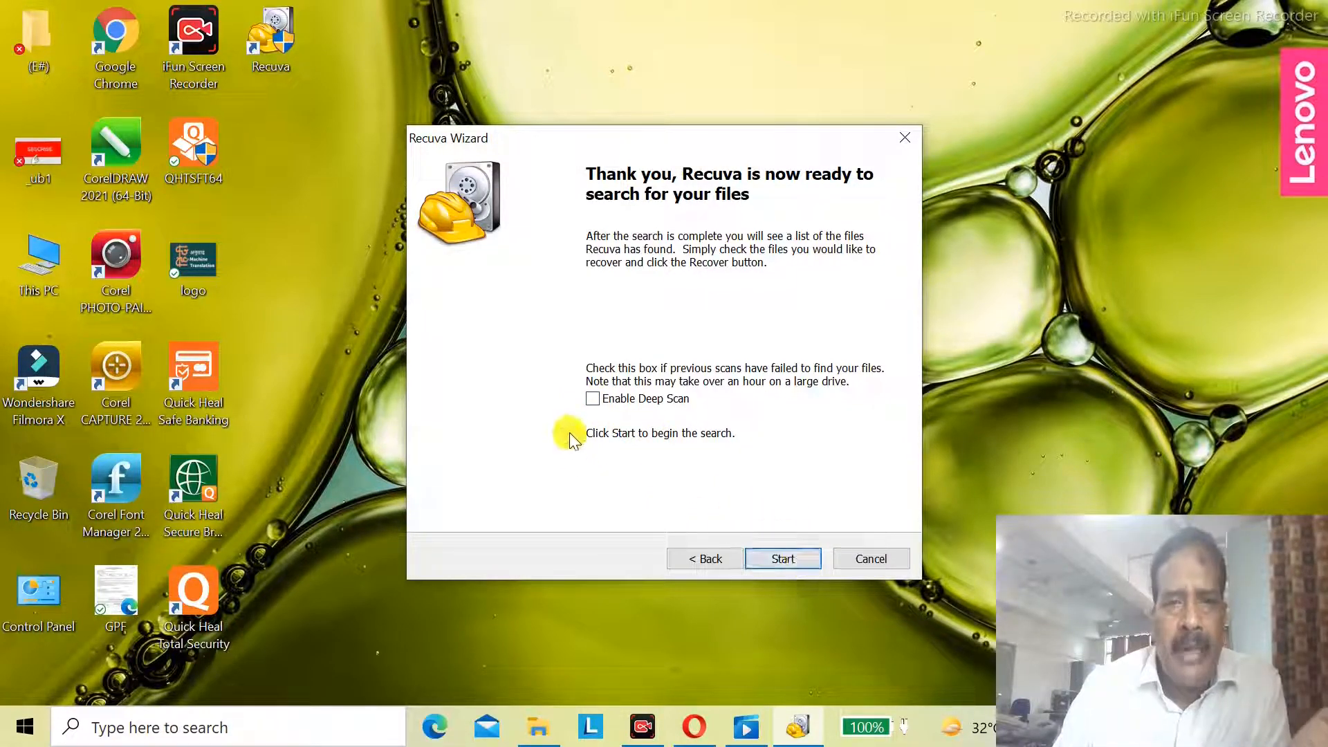
left_click(593, 401)
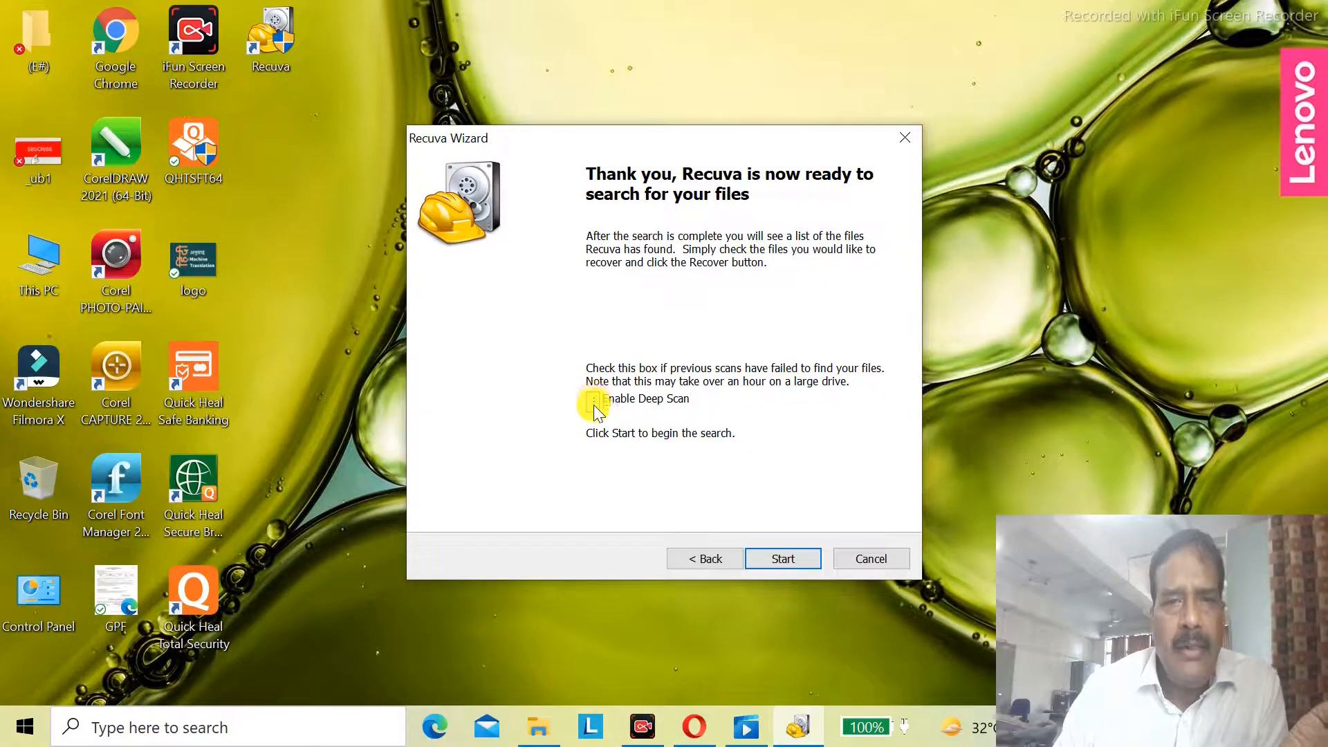
left_click(787, 558)
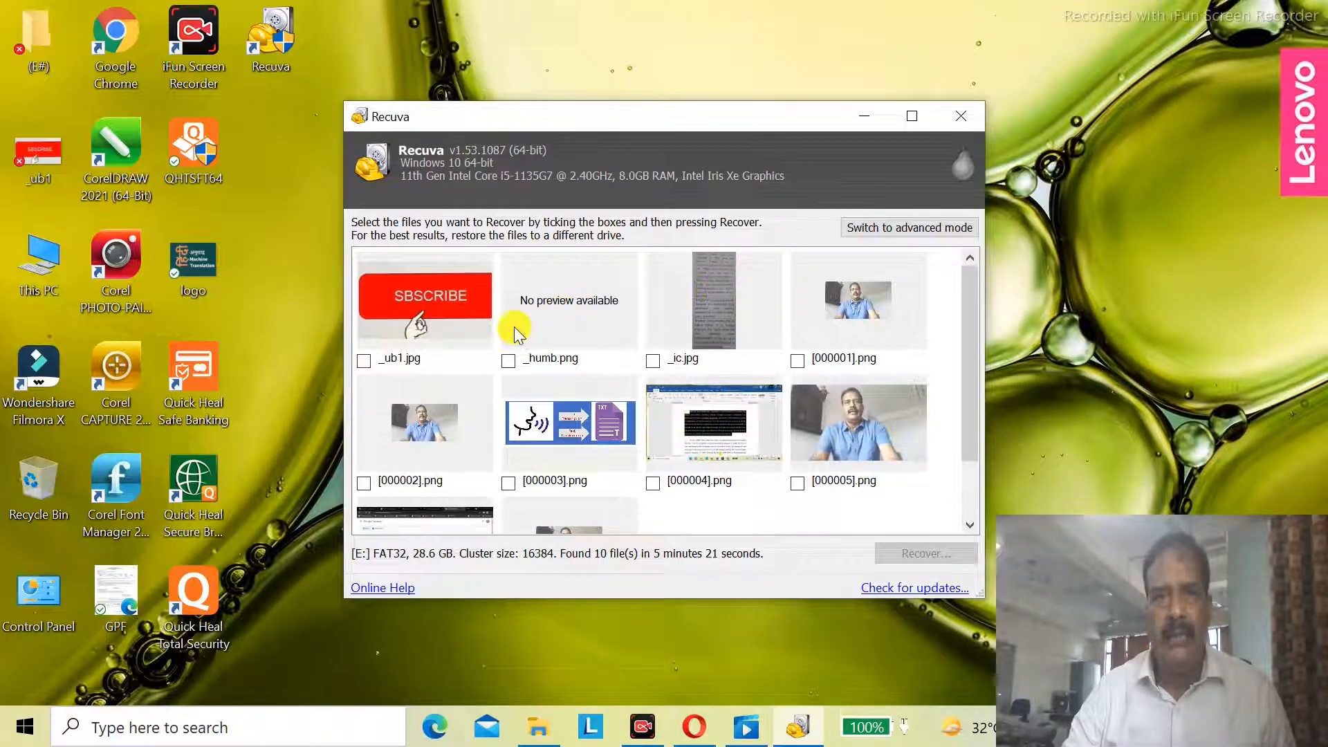
Look through the found pictures and mark [000003].png, the voice-to-text image, for recovery.
scroll(757, 325, "down", 1)
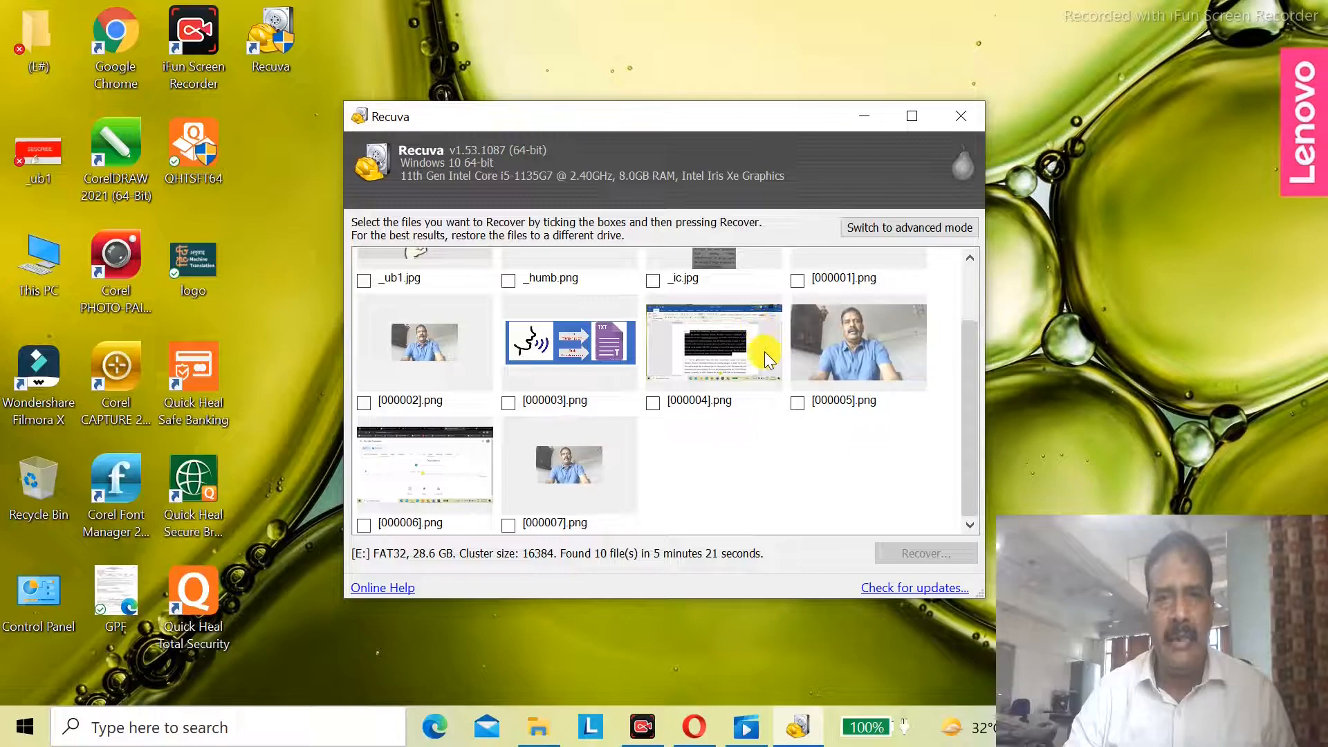
scroll(789, 488, "up", 1)
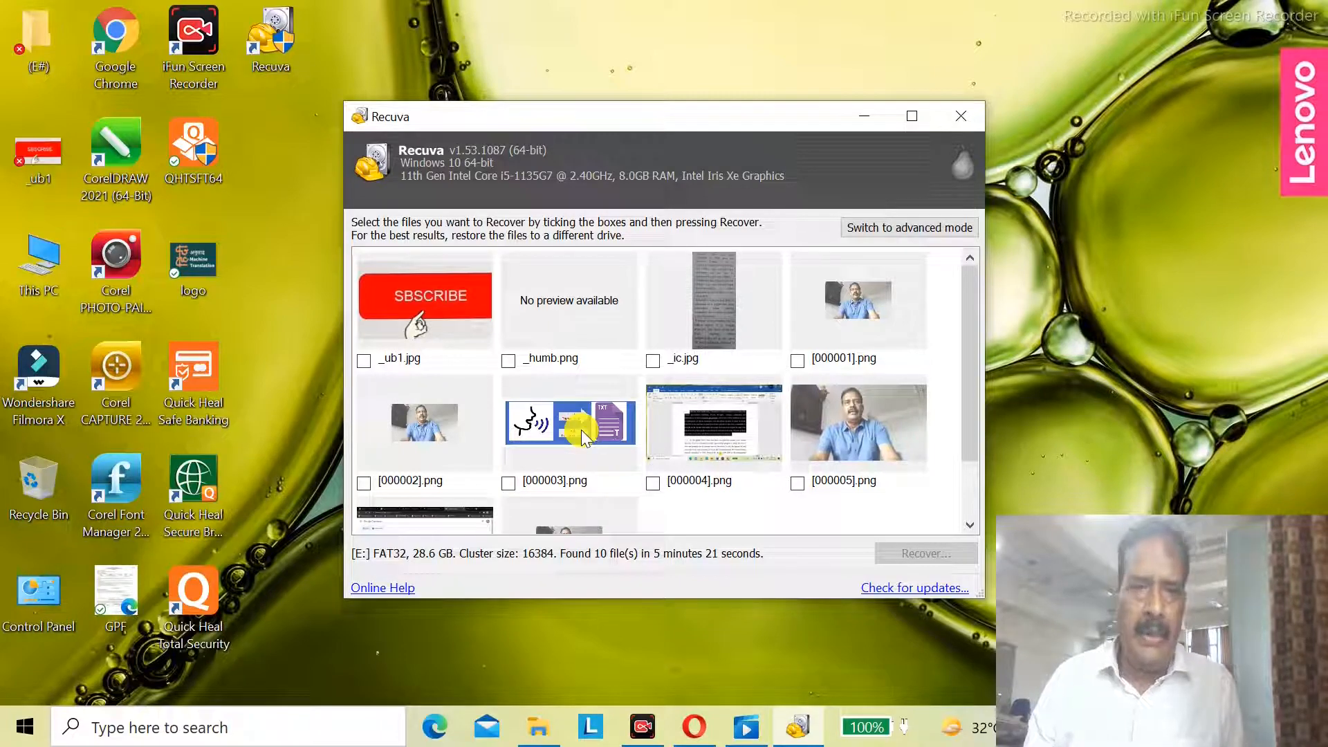
left_click(513, 486)
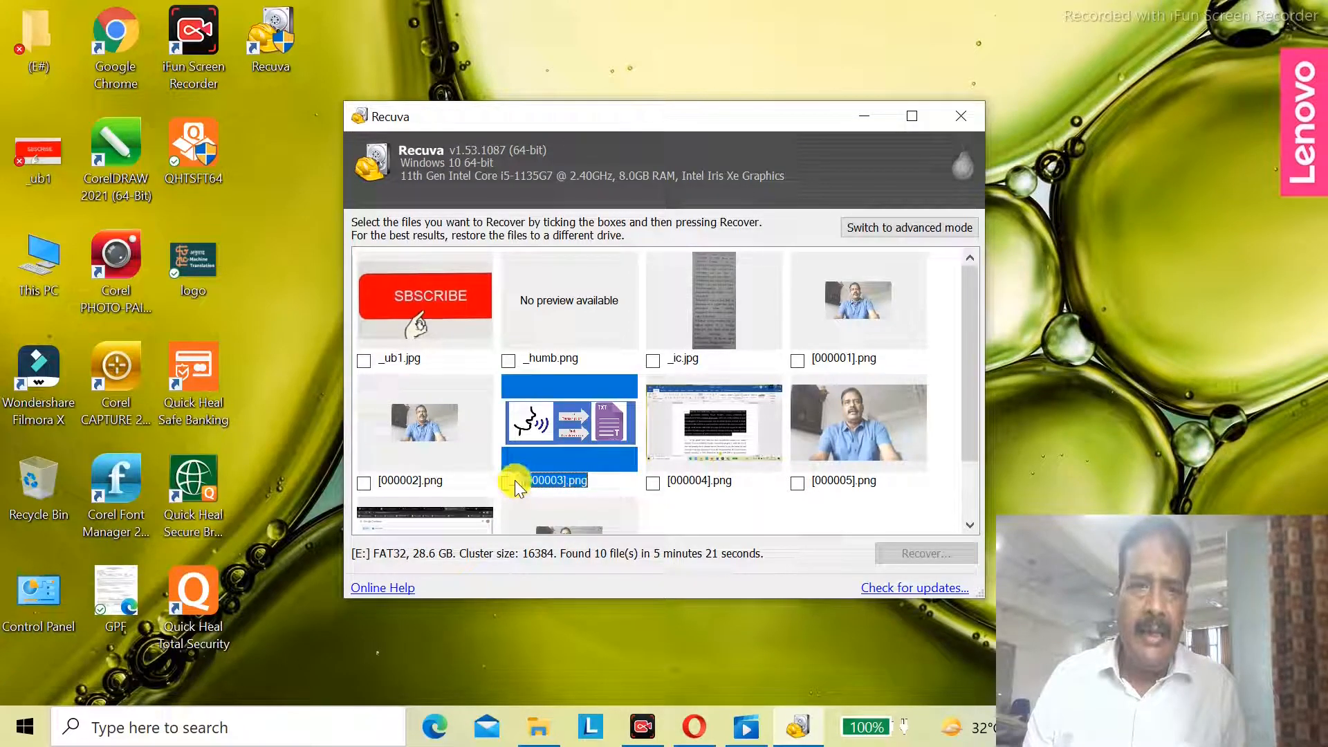
left_click(507, 483)
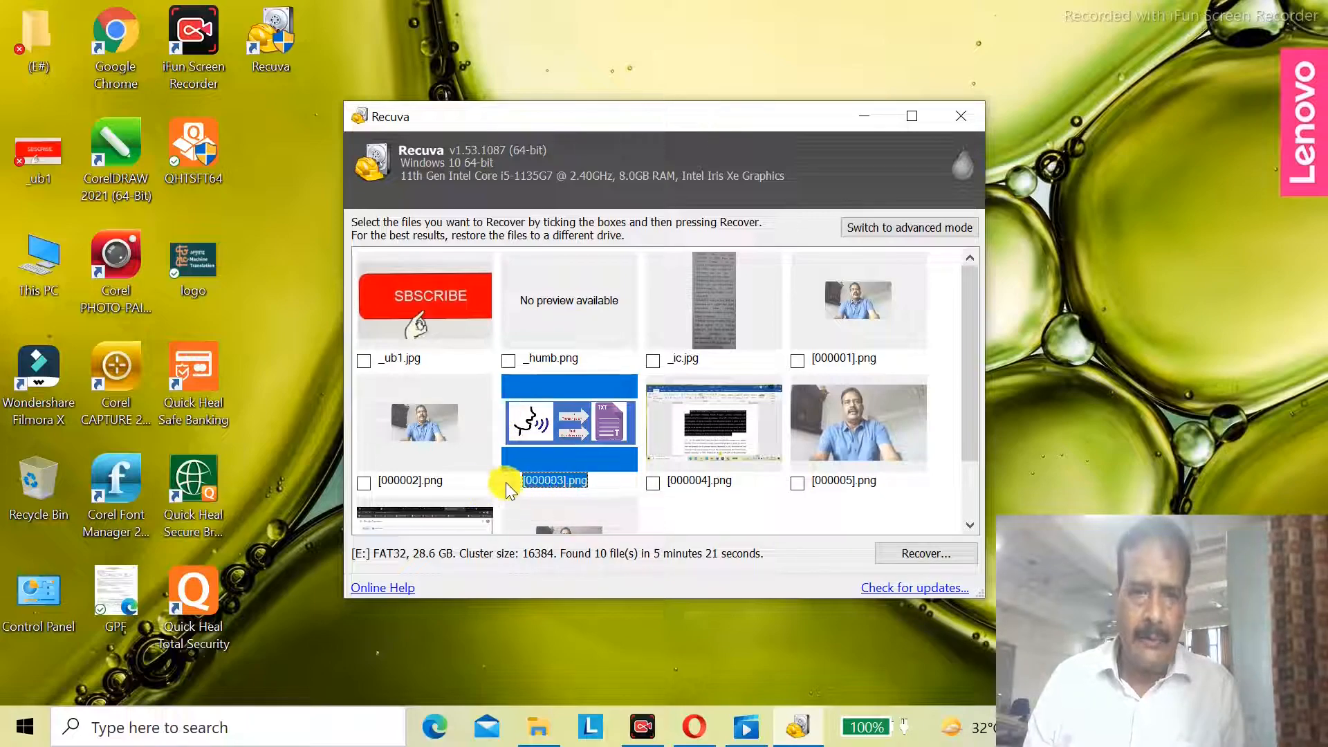
Recover the marked [000003].png to the Desktop and dismiss the completion summary.
left_click(940, 556)
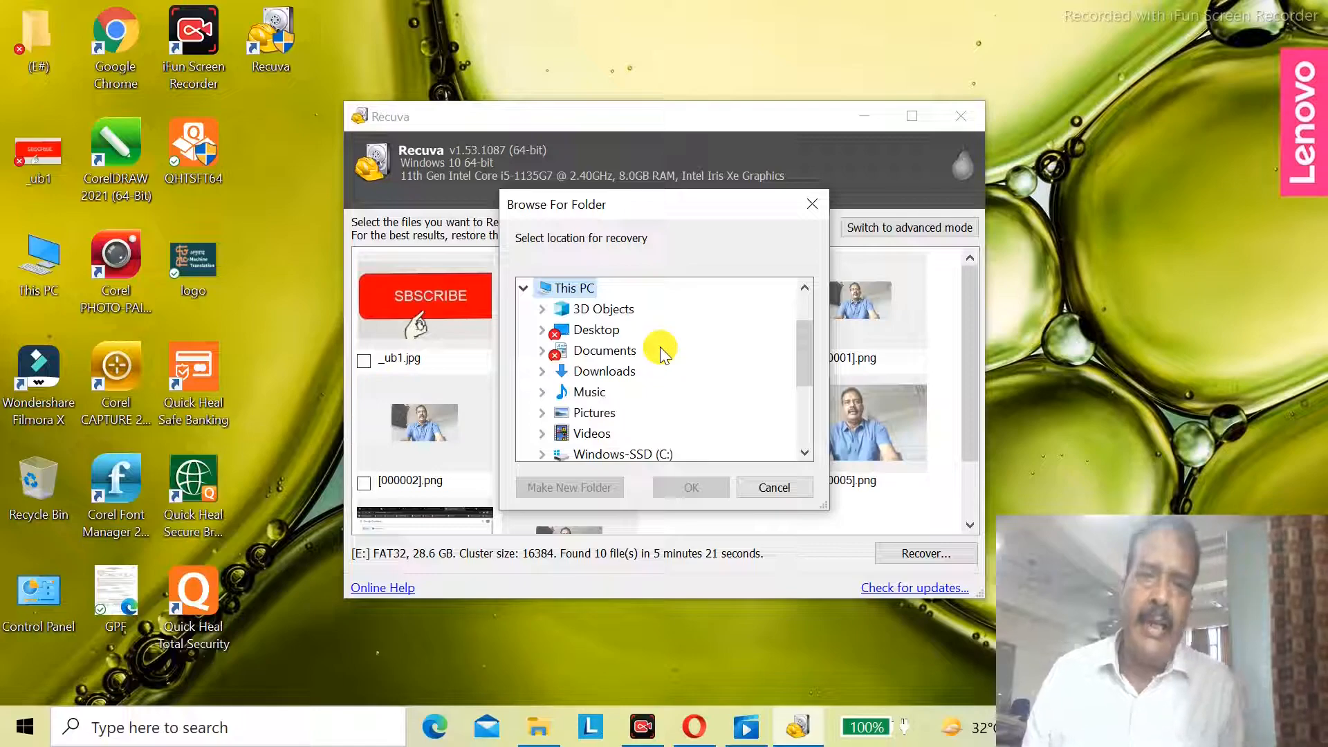
scroll(661, 344, "up", 1)
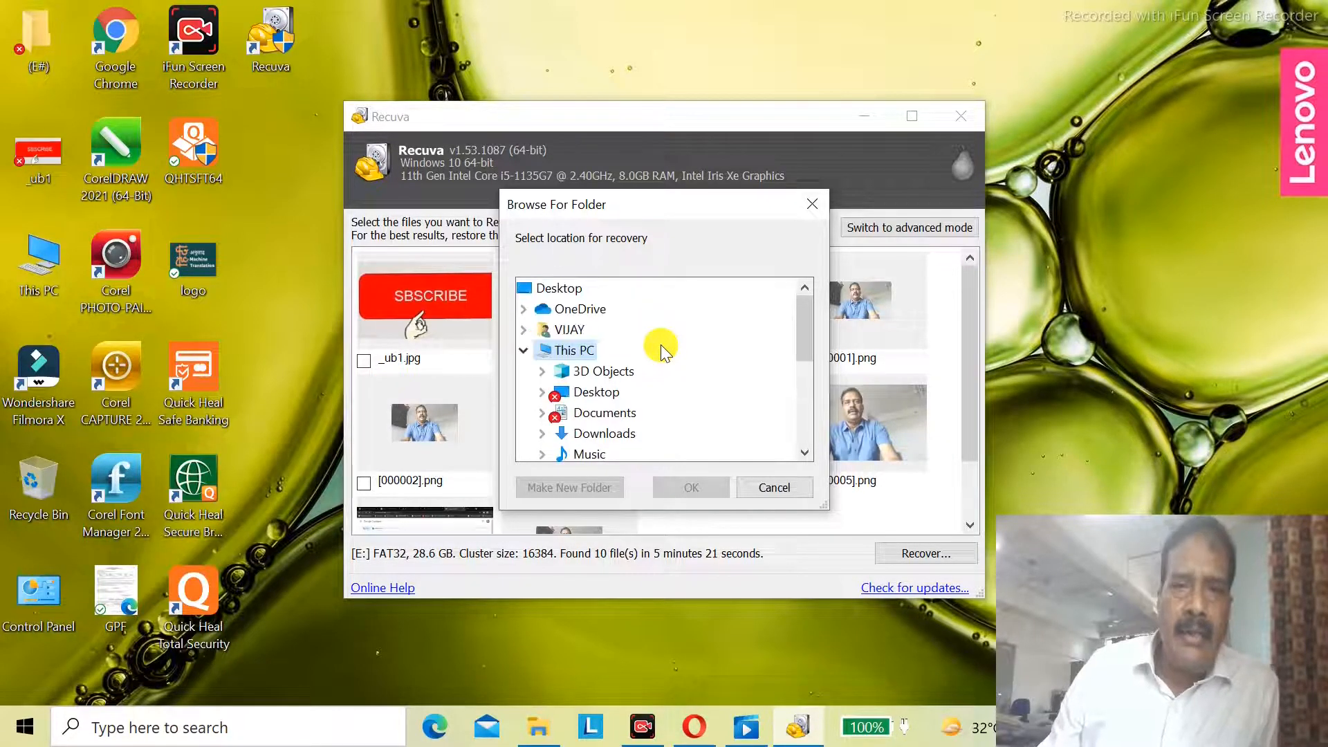
left_click(584, 296)
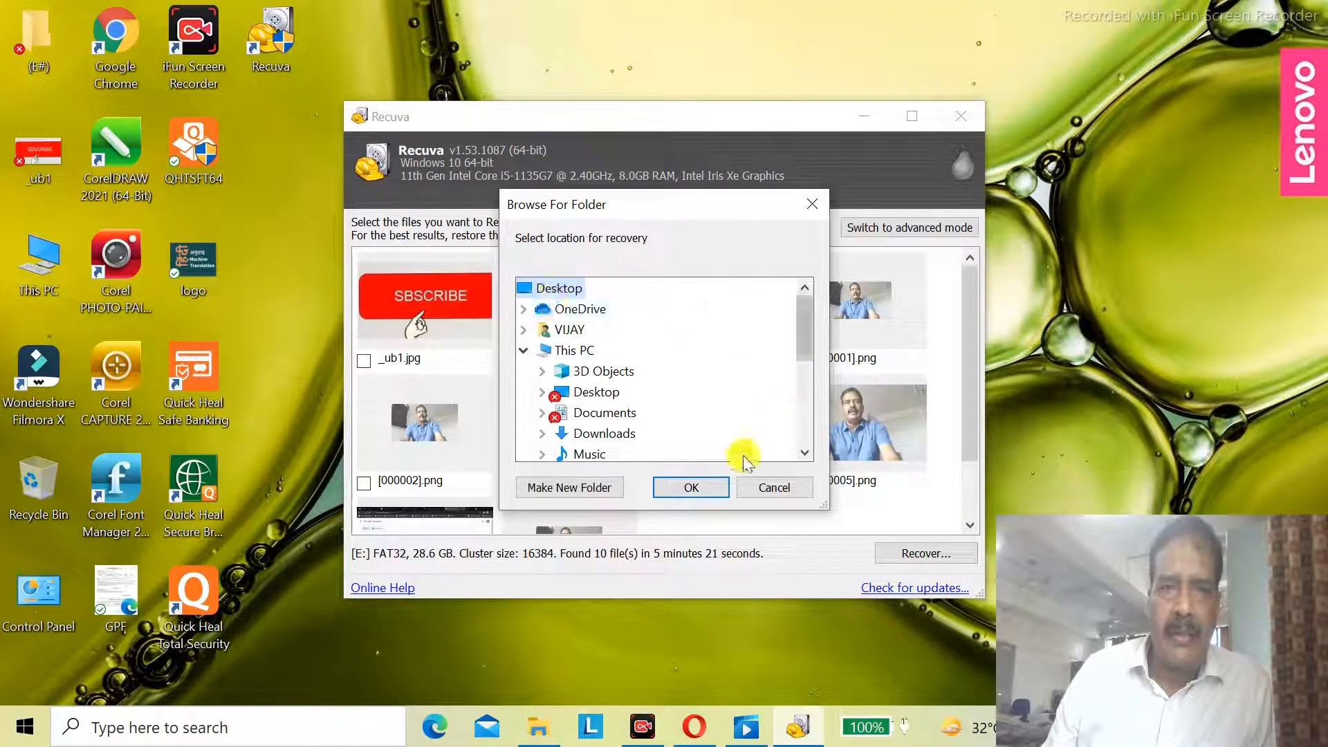
left_click(691, 488)
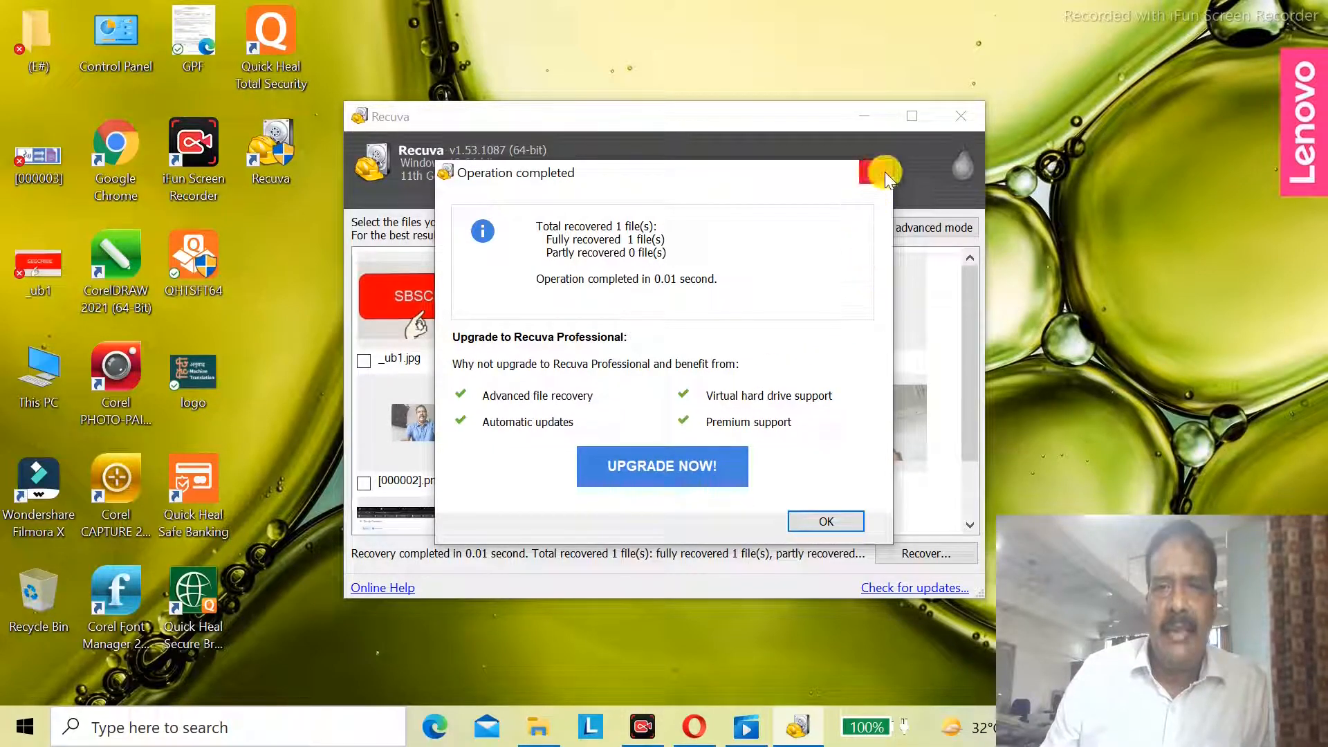
left_click(826, 522)
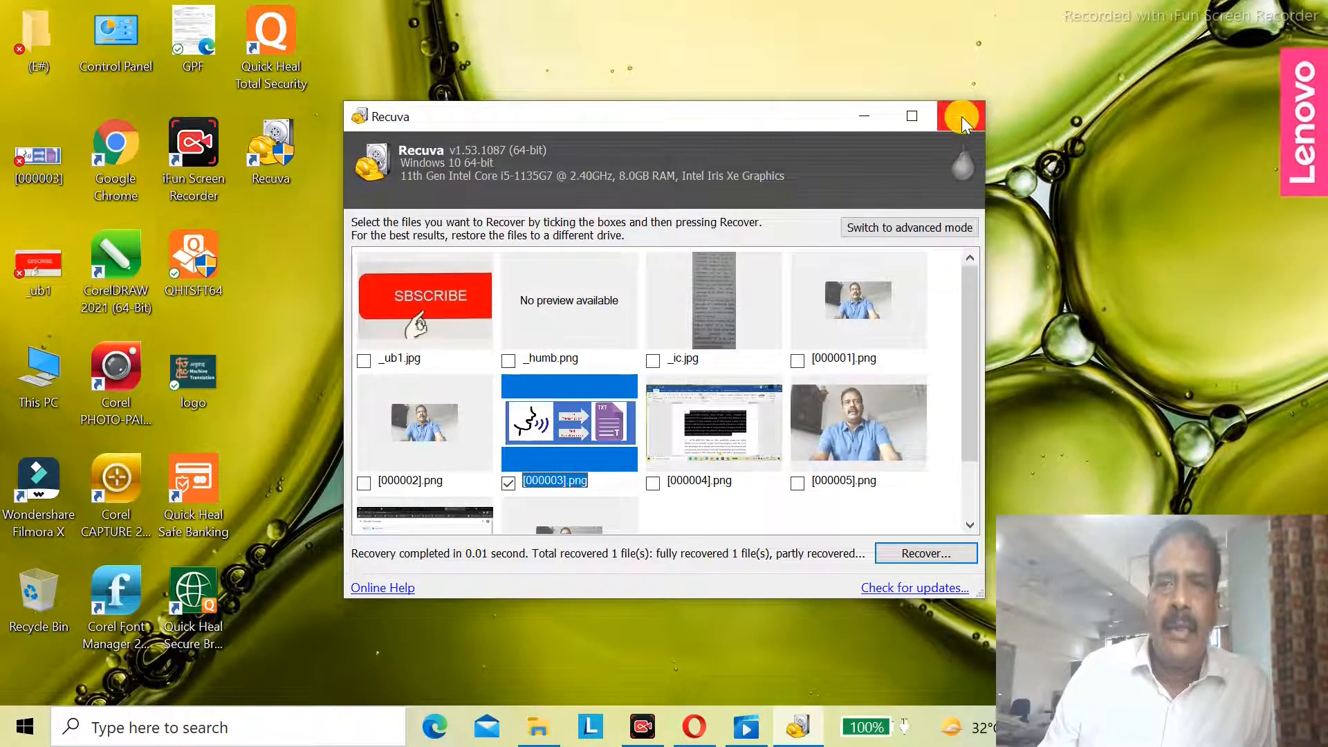
Review the found pictures again and also mark _ub1.jpg for recovery.
scroll(720, 391, "down", 1)
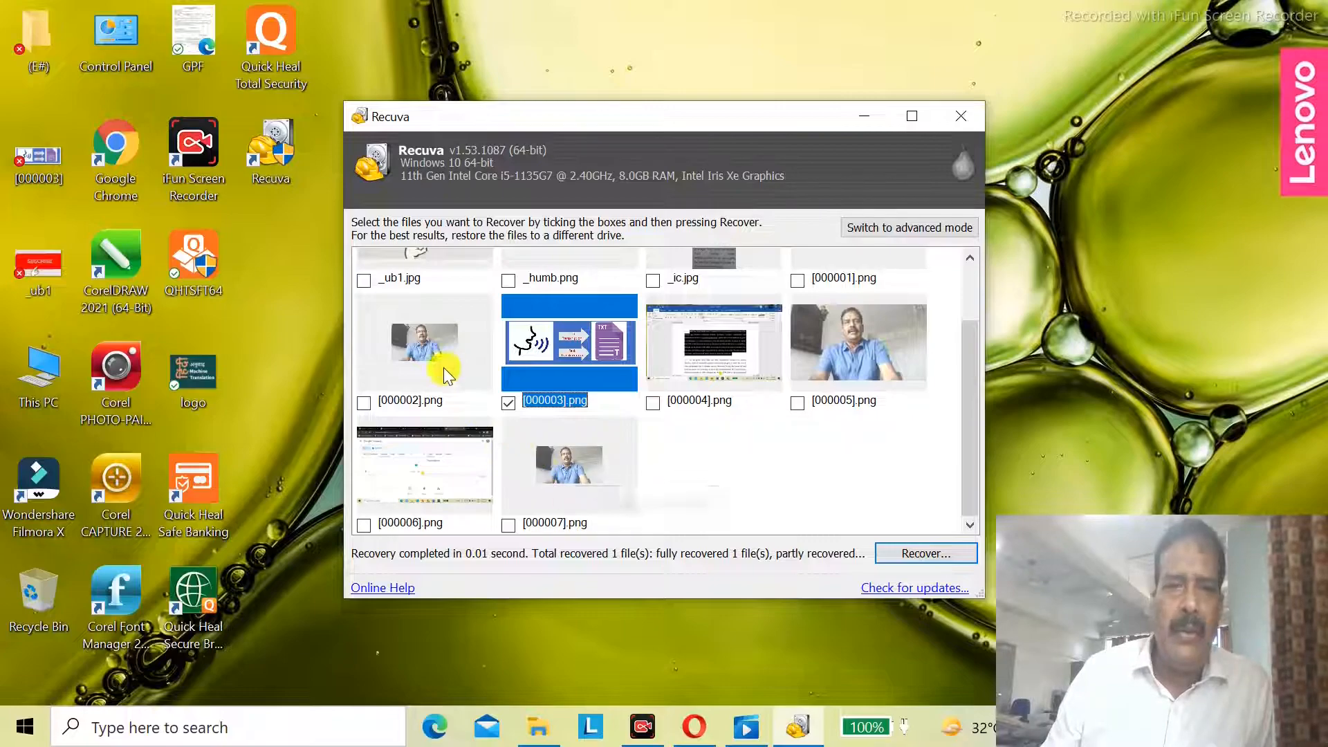
scroll(444, 368, "up", 1)
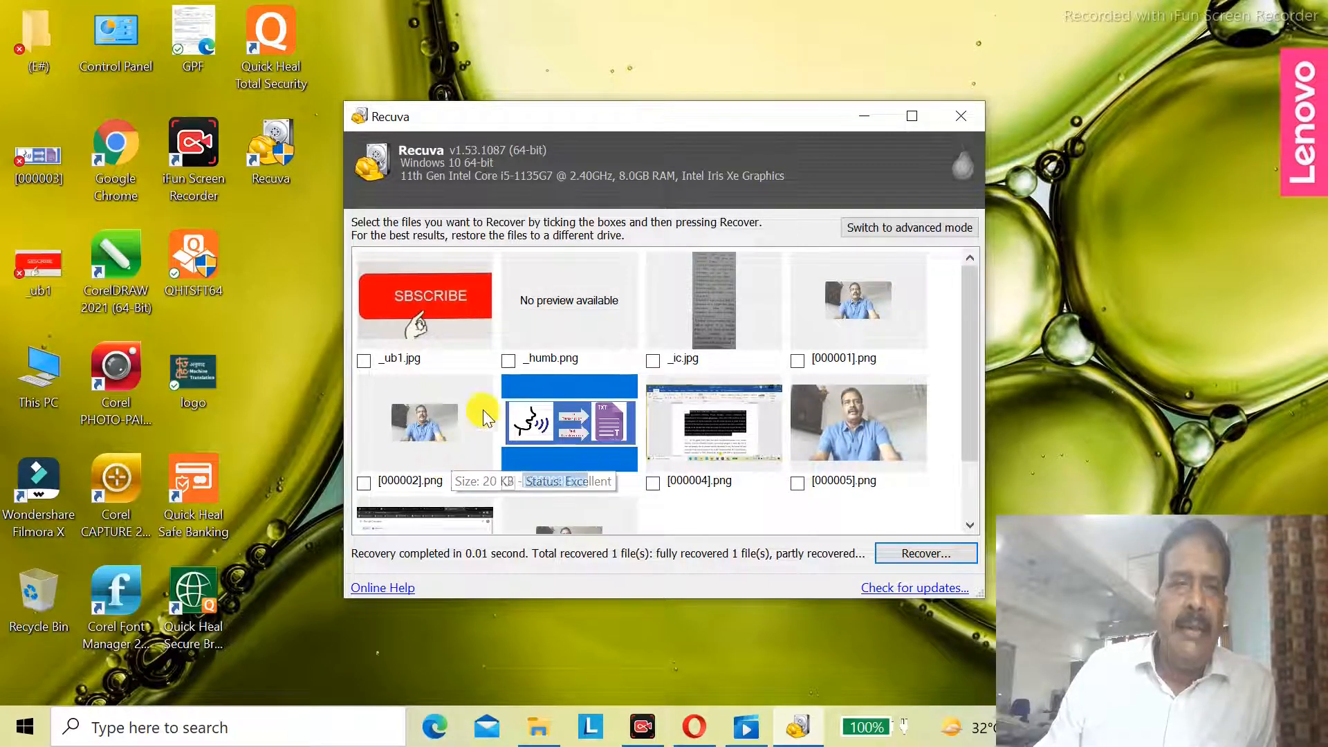
left_click(438, 292)
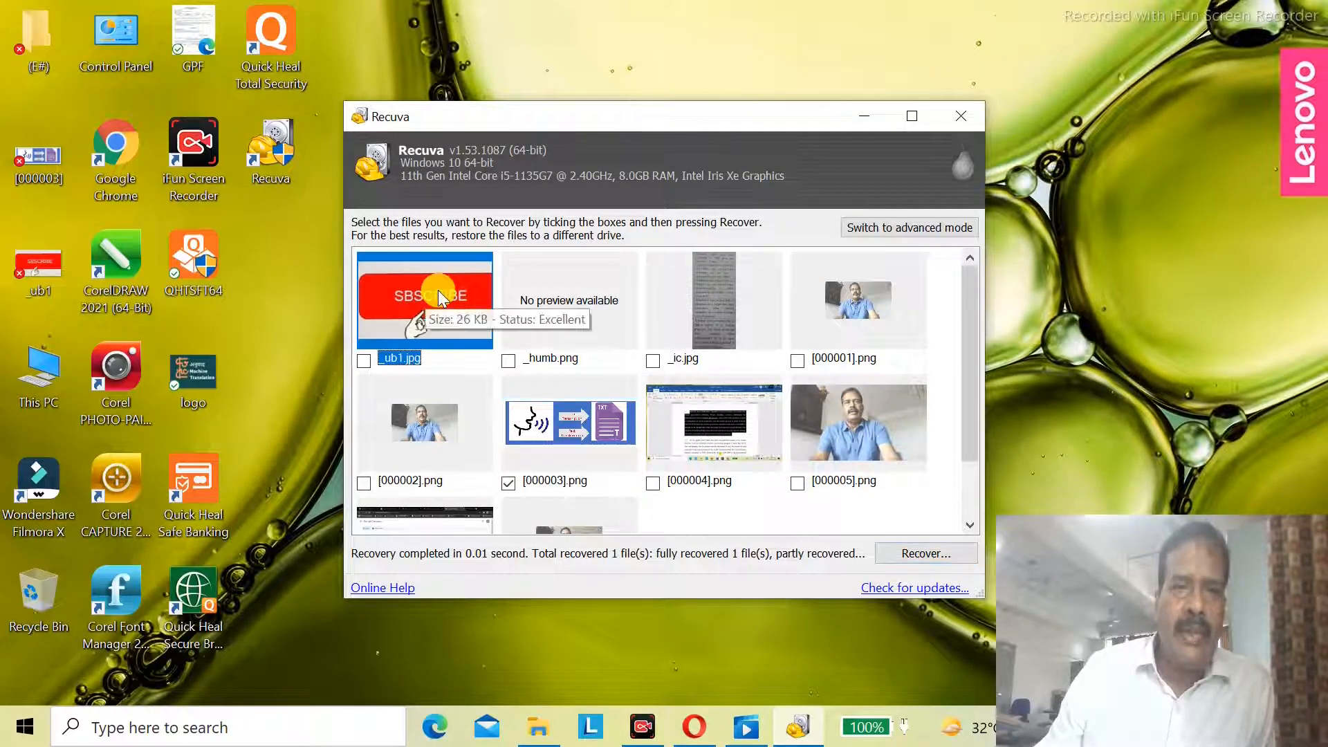
left_click(363, 360)
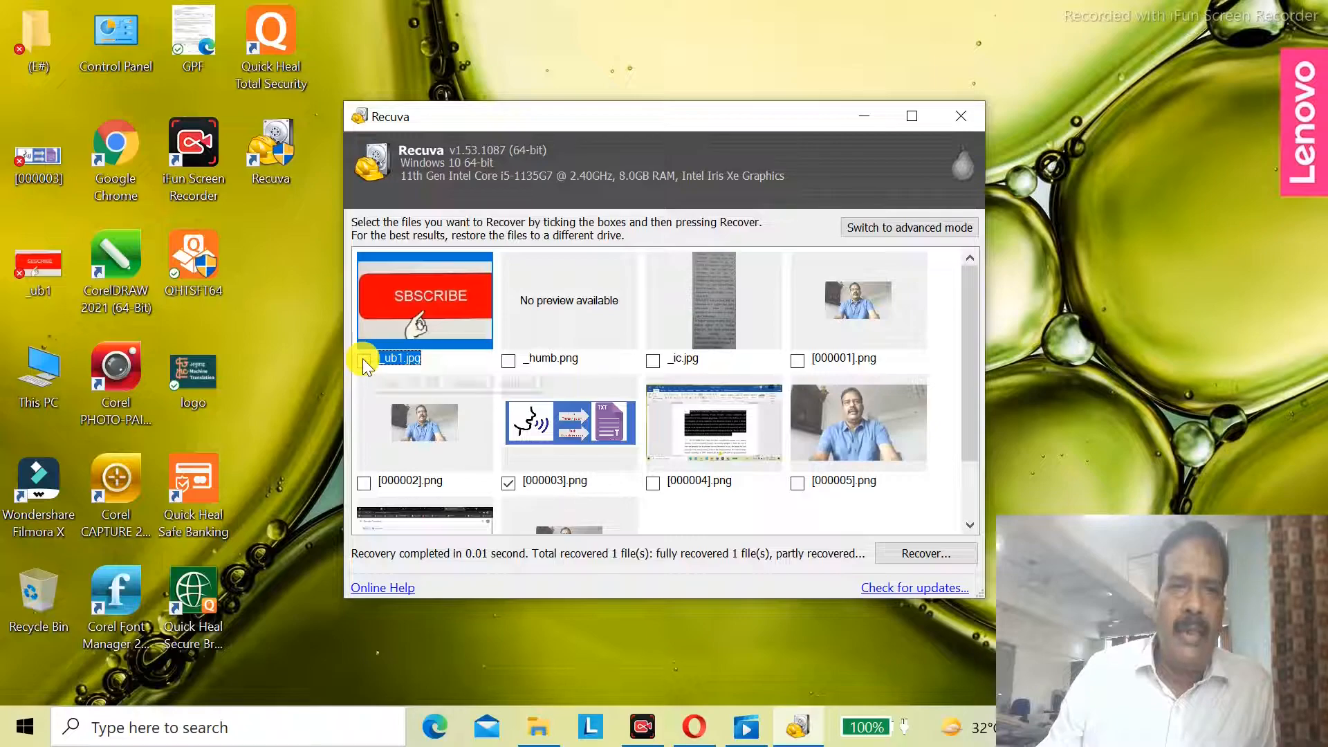
Recover the marked _ub1.jpg and [000003].png to USB Drive (E:) and dismiss the completion summary.
left_click(930, 553)
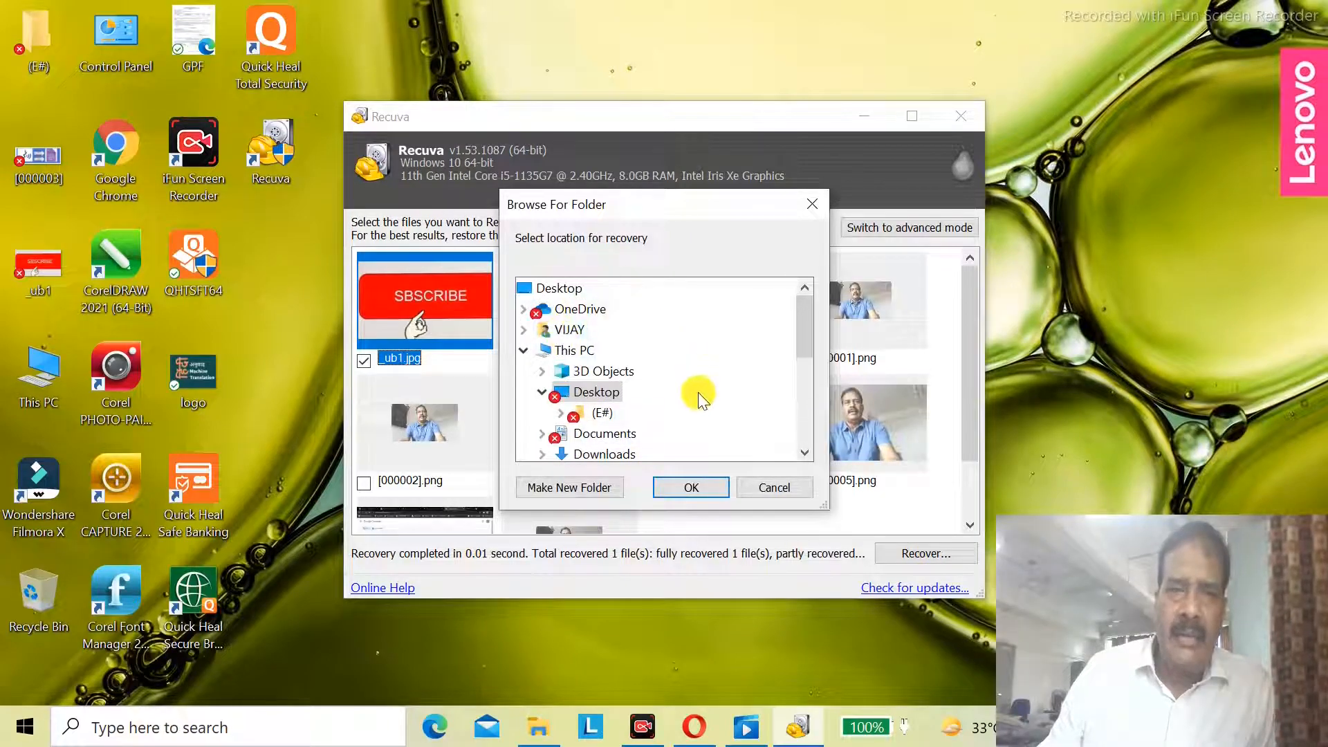
scroll(698, 423, "down", 4)
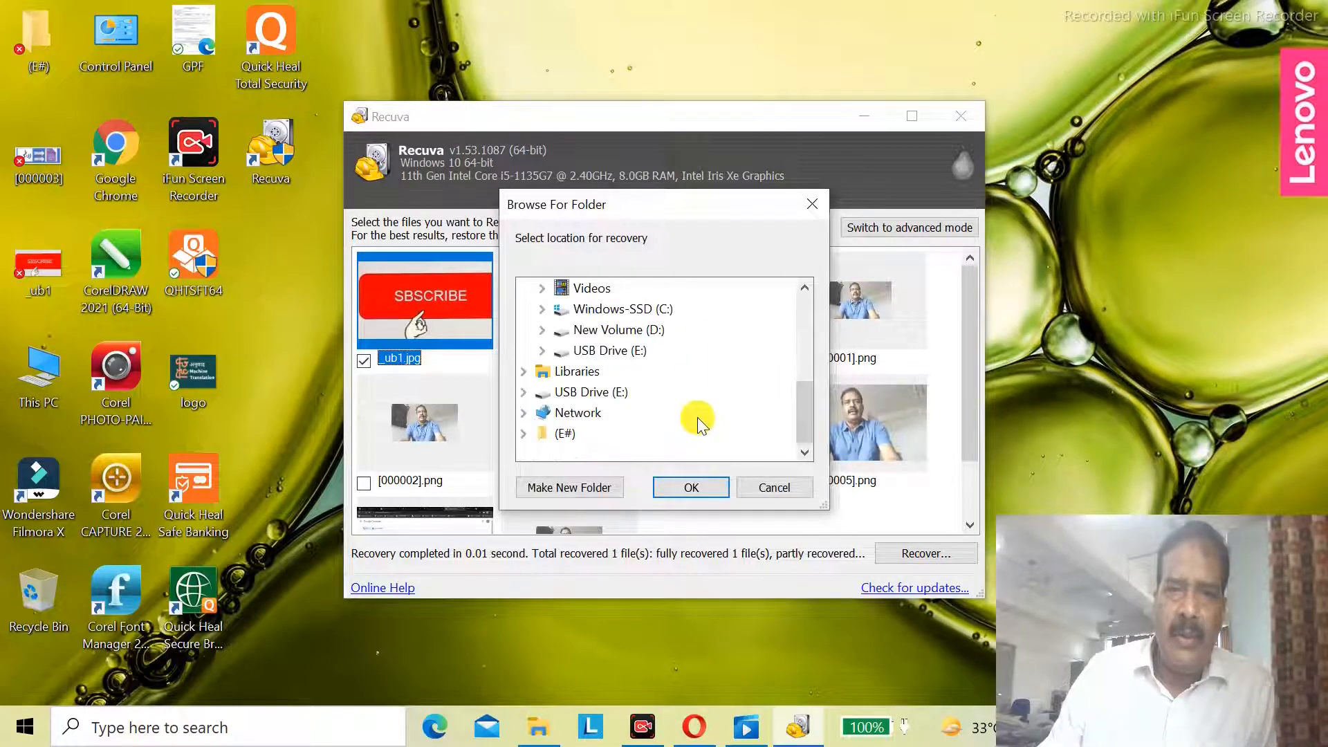
left_click(610, 393)
left_click(703, 486)
left_click(736, 407)
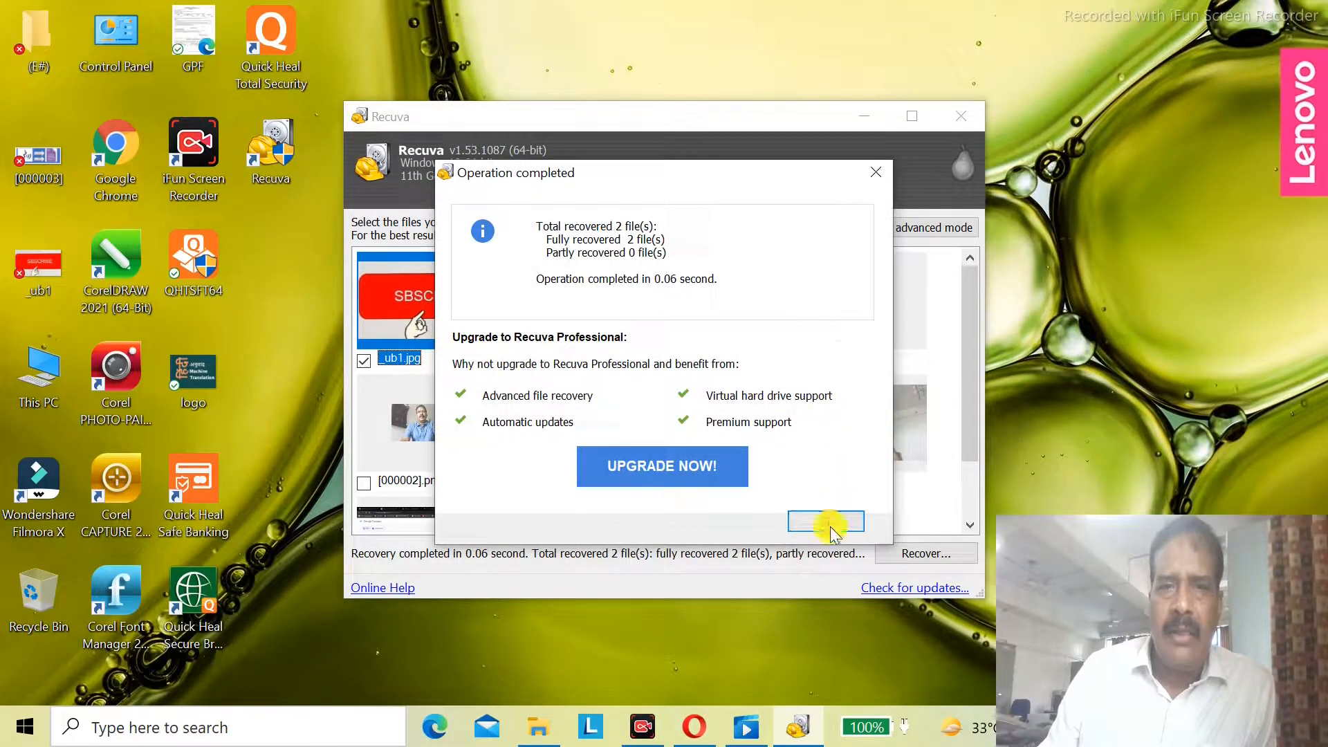
left_click(828, 522)
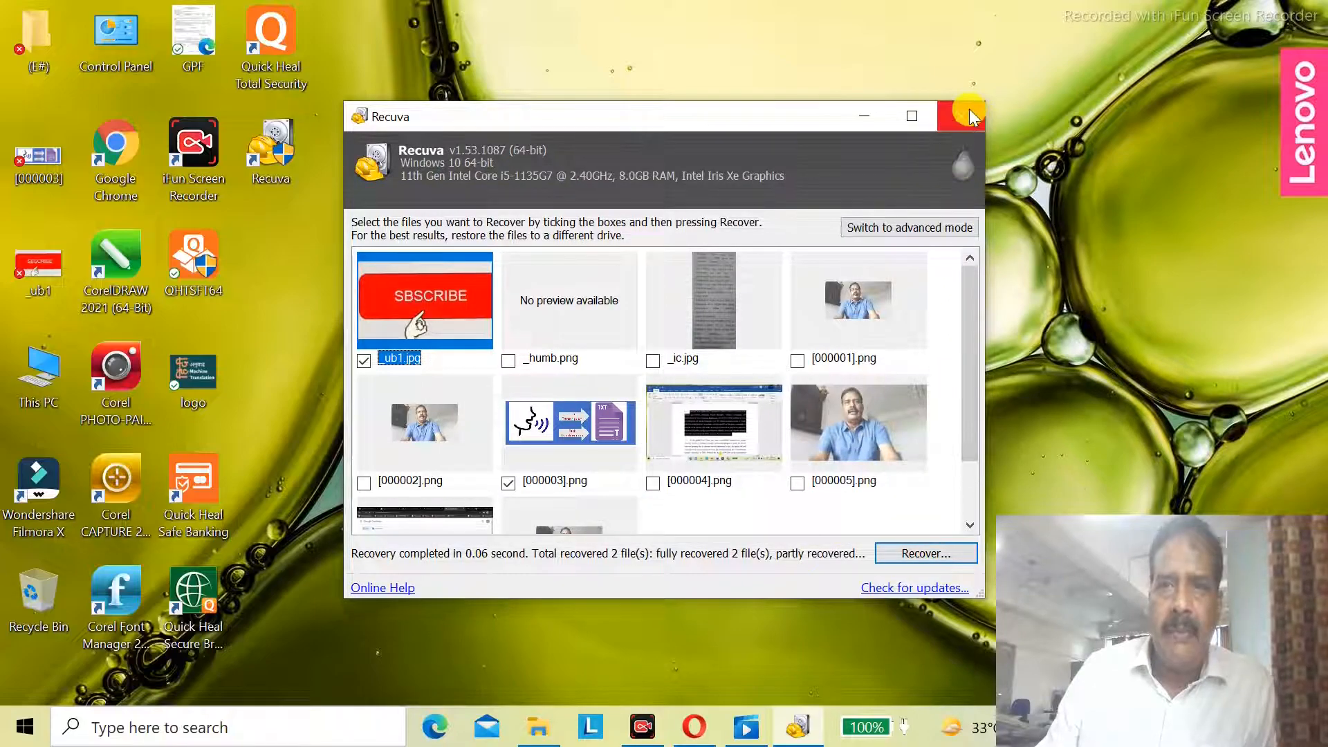
Close Recuva, view the recovered [000003] picture from the desktop, and close the photo viewer.
left_click(969, 114)
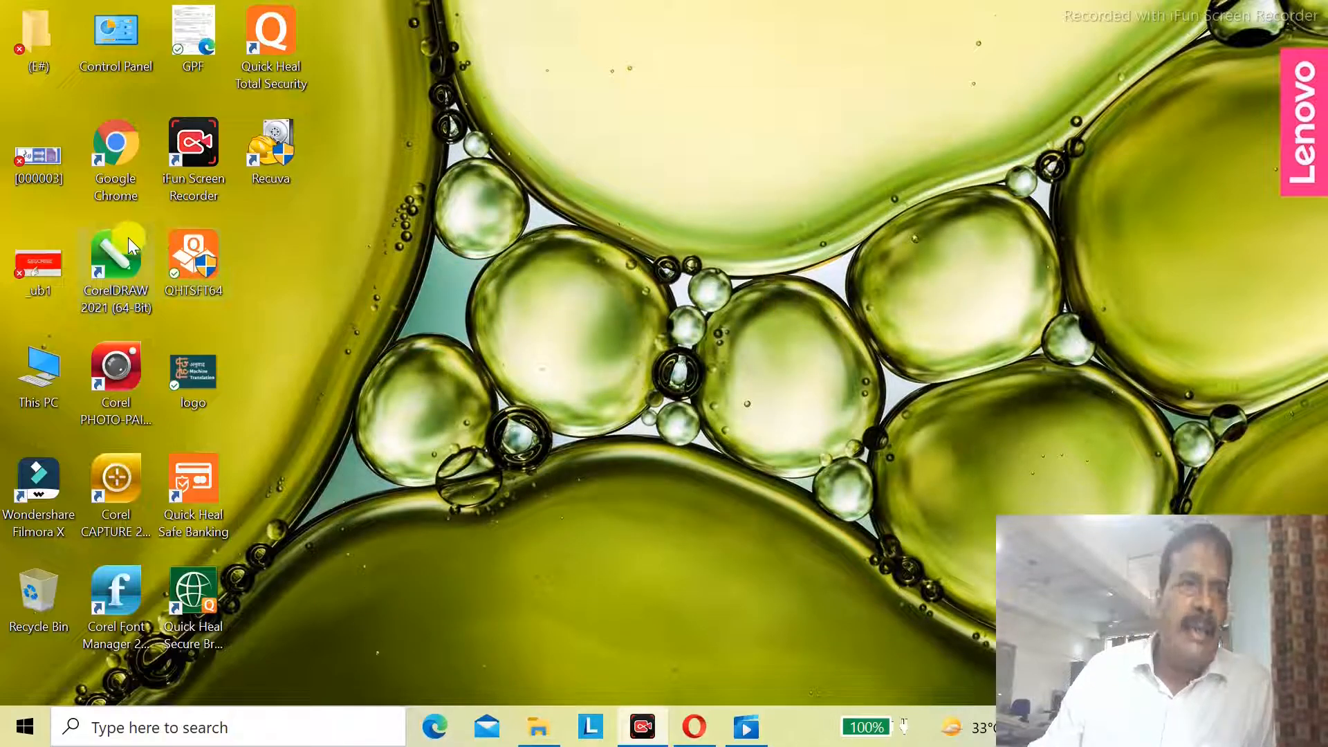
double_click(38, 165)
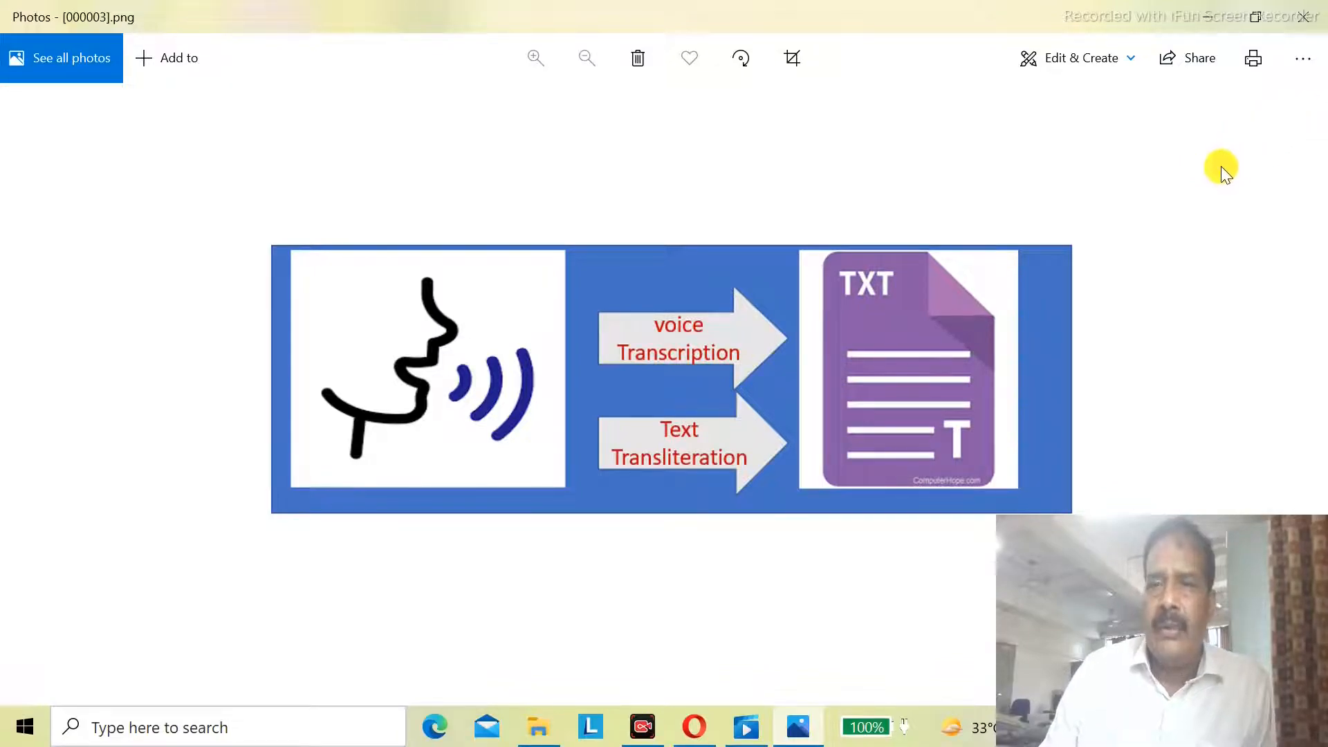
left_click(1302, 16)
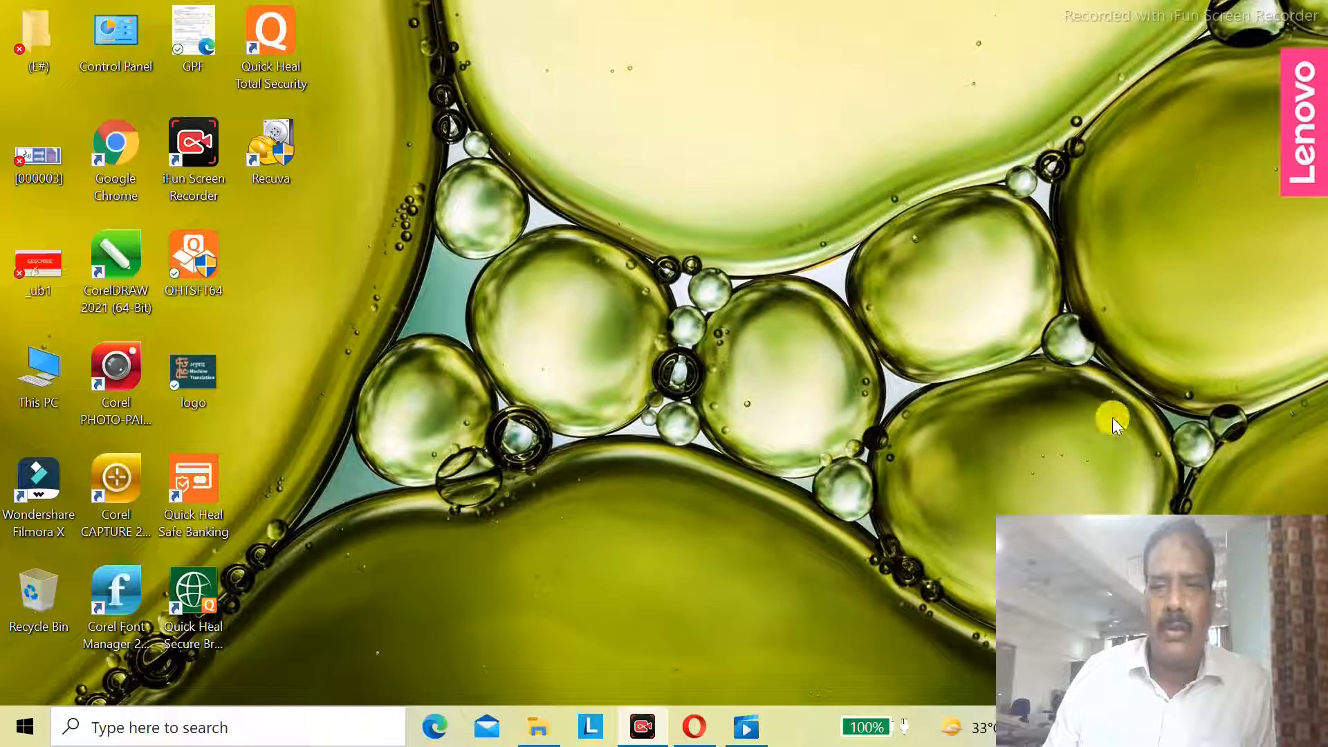